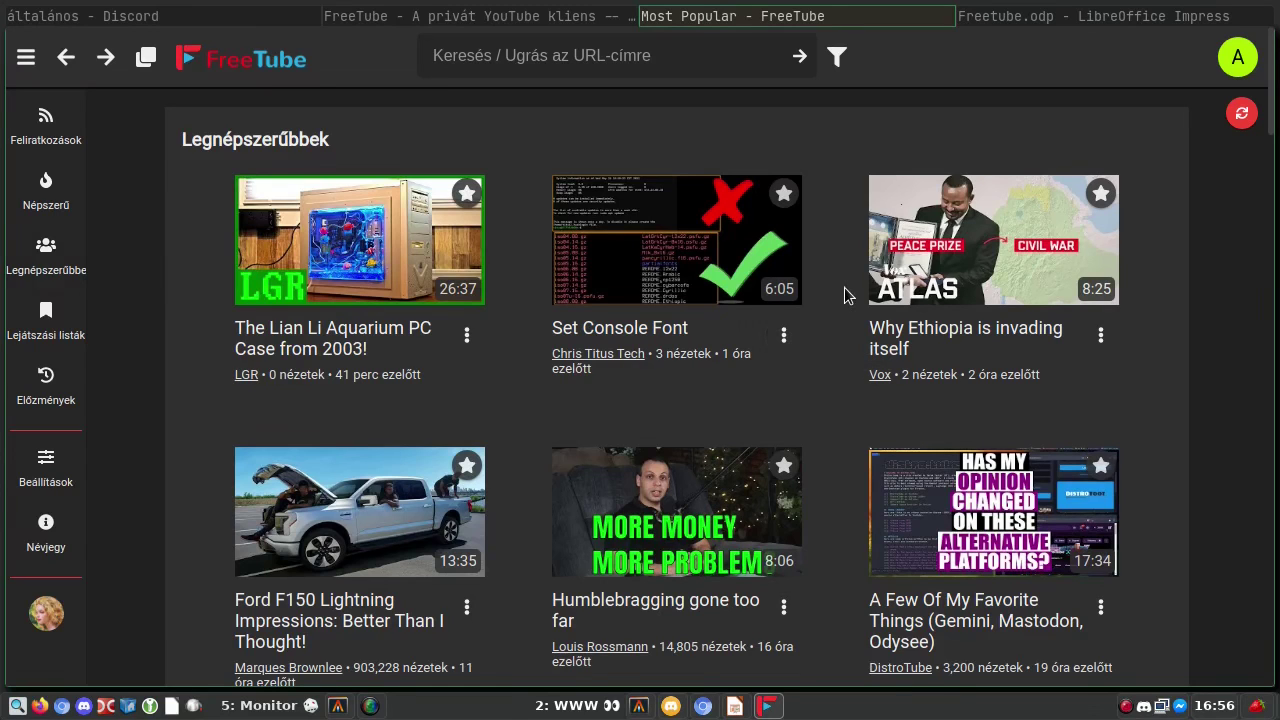
Step: View the playlists (Lejátszási listák), history (Előzmények) and subscriptions (Feliratkozások) pages, ending on the history page
left_click(41, 341)
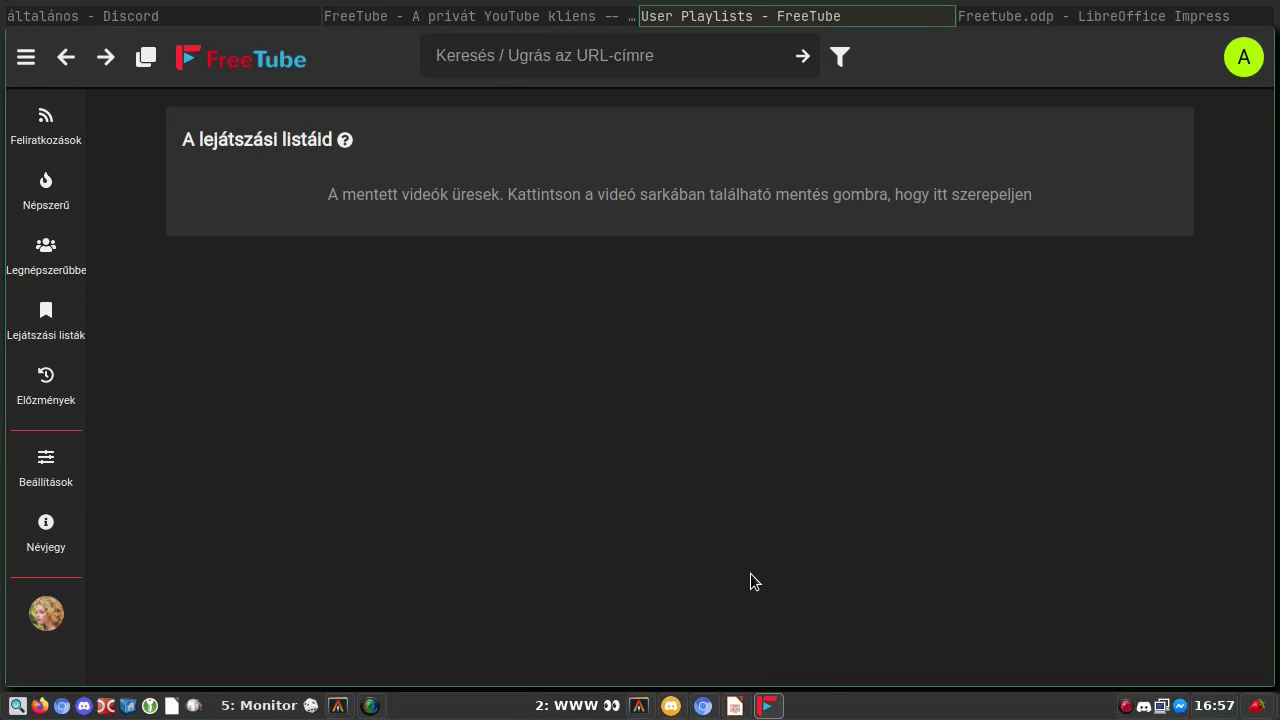
left_click(35, 406)
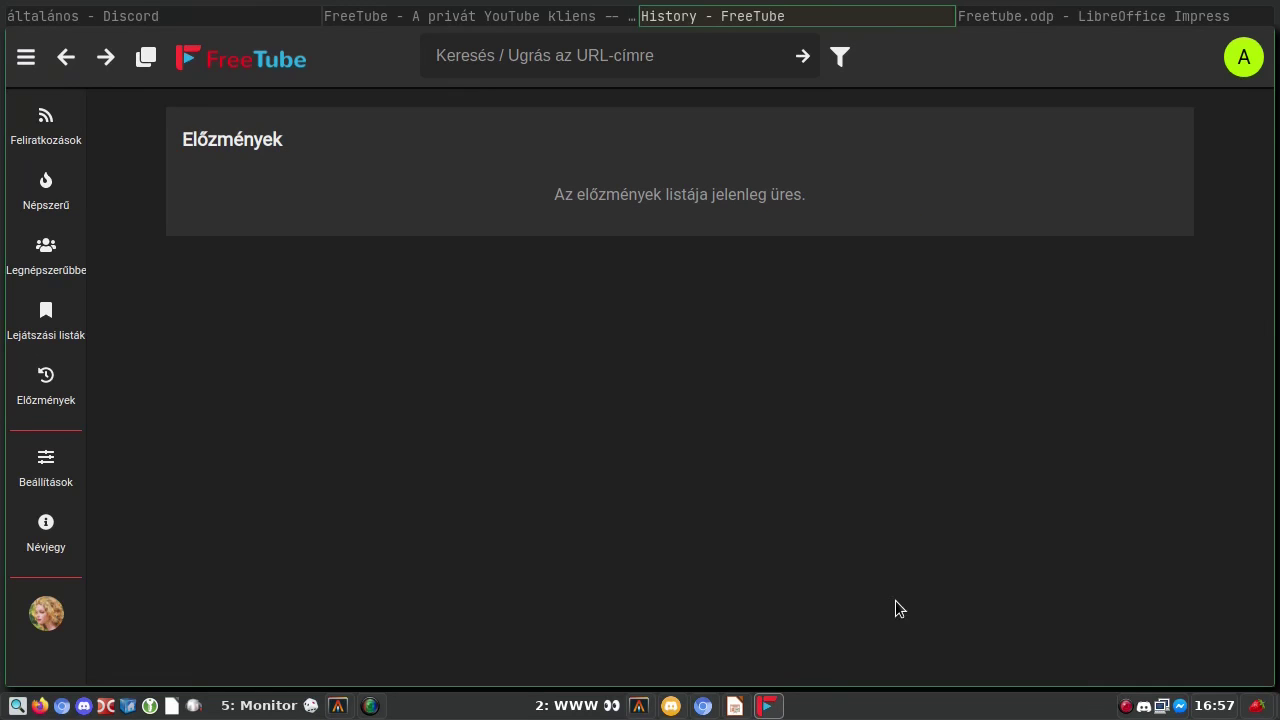
left_click(67, 133)
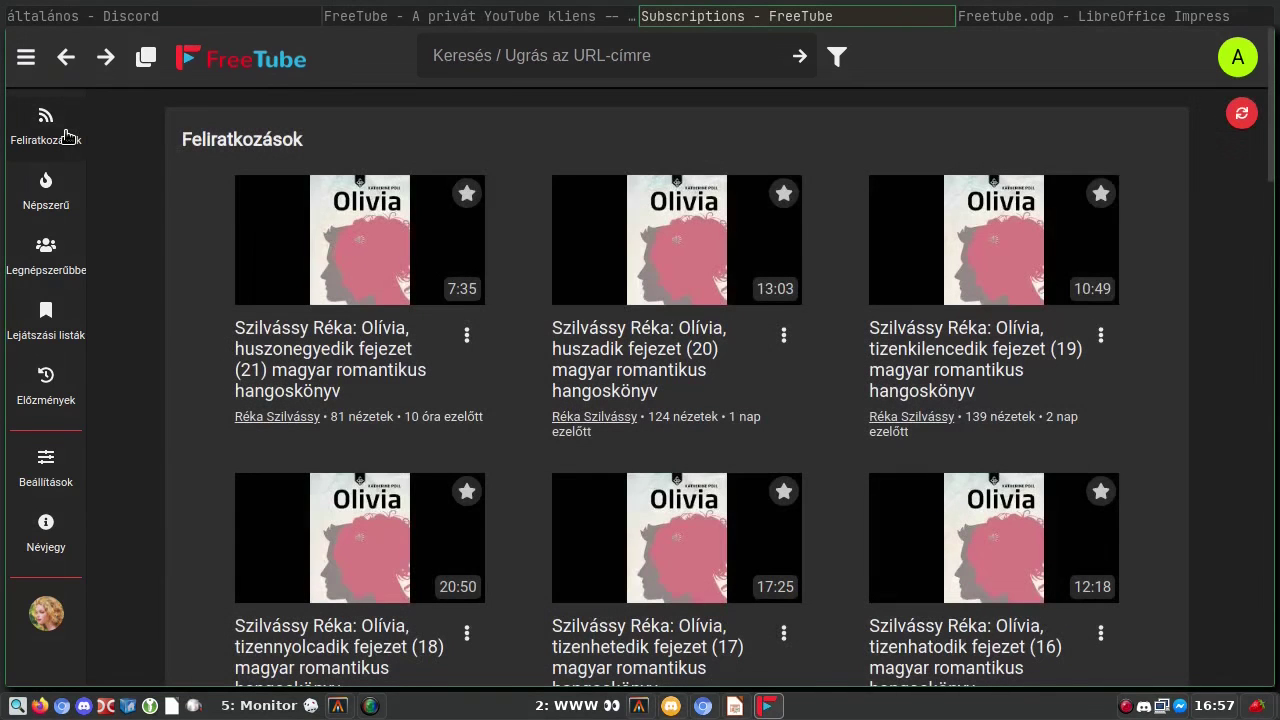
left_click(29, 397)
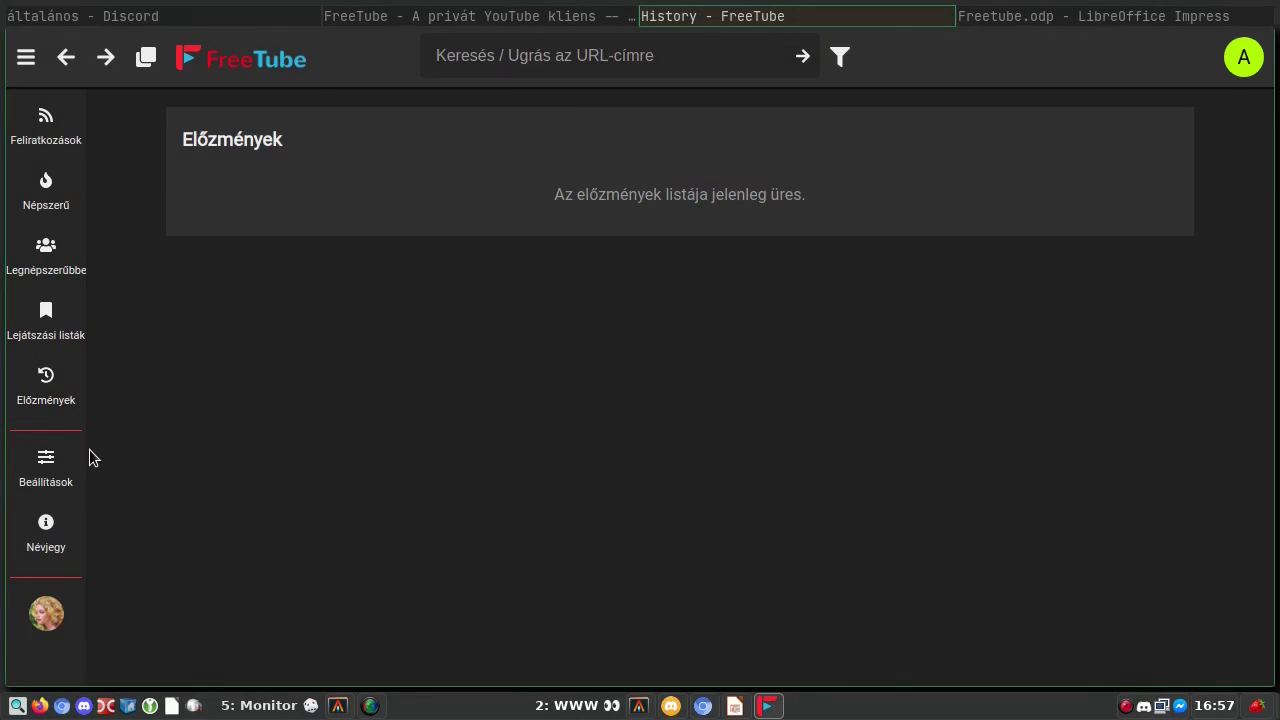
Step: Open the settings page and enter "hangos" in the video search to view its suggestions, without running the search
left_click(45, 464)
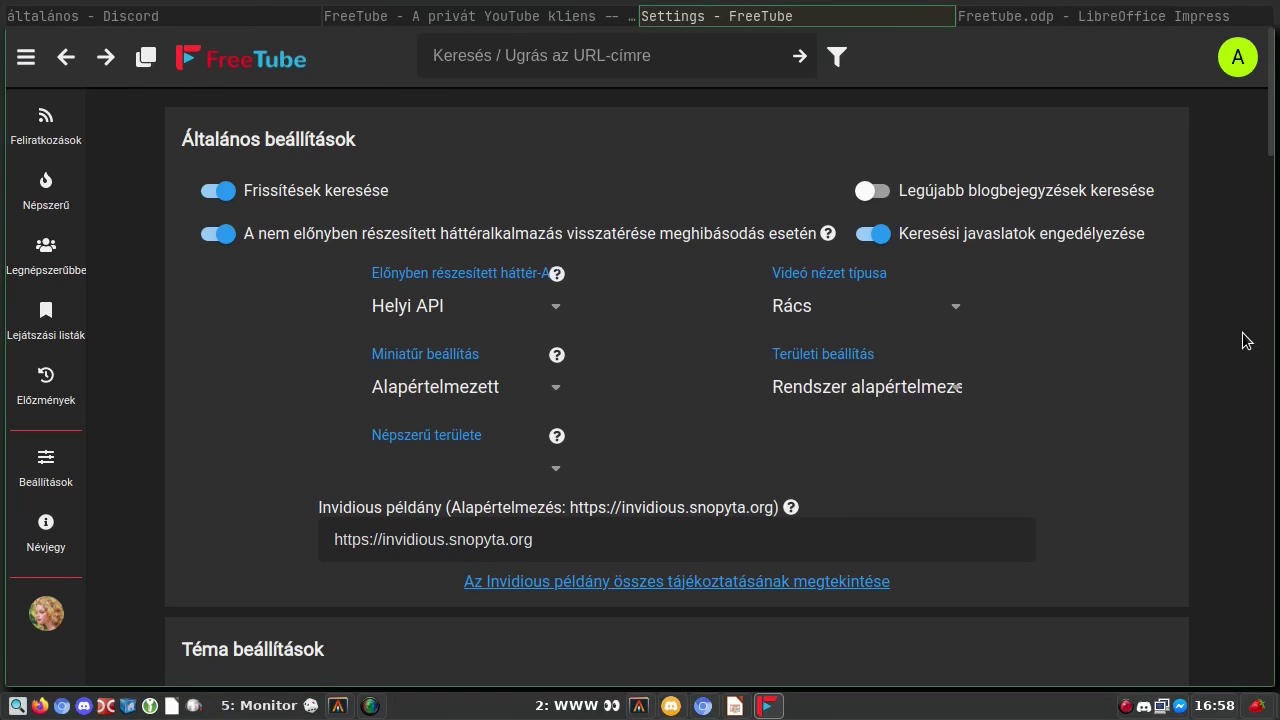
left_click(527, 66)
type("hangos")
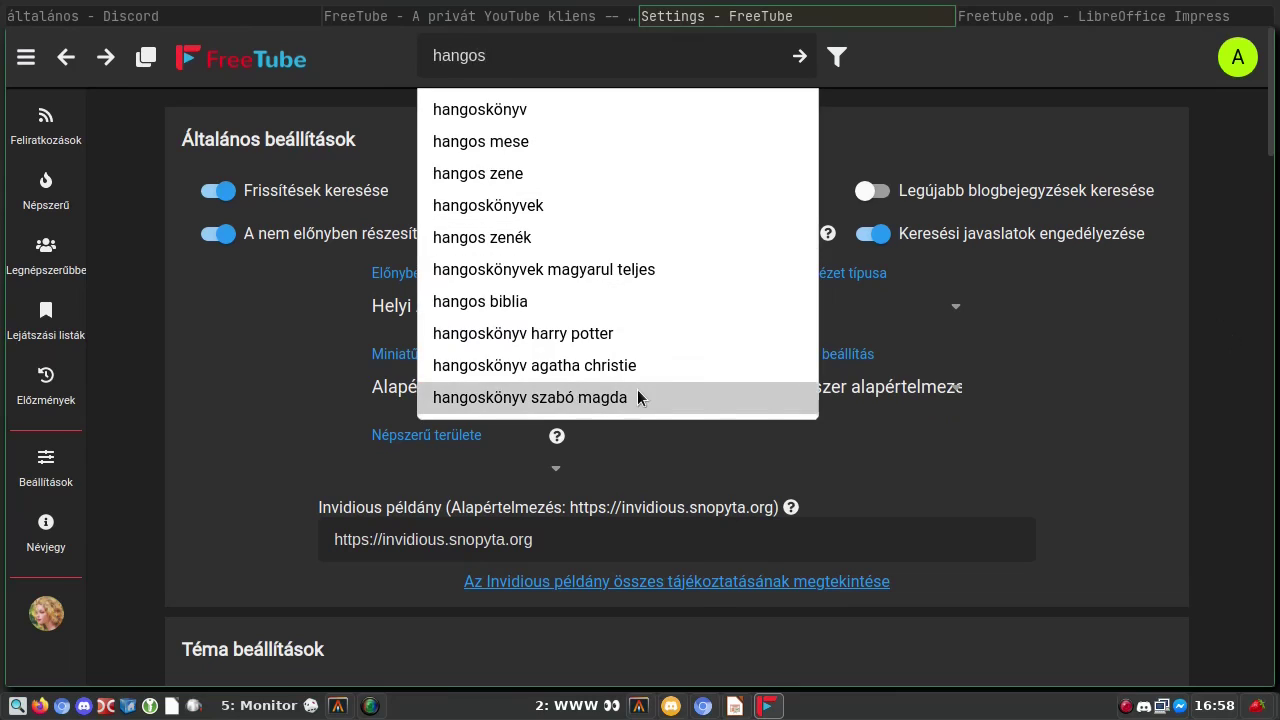
left_click(895, 473)
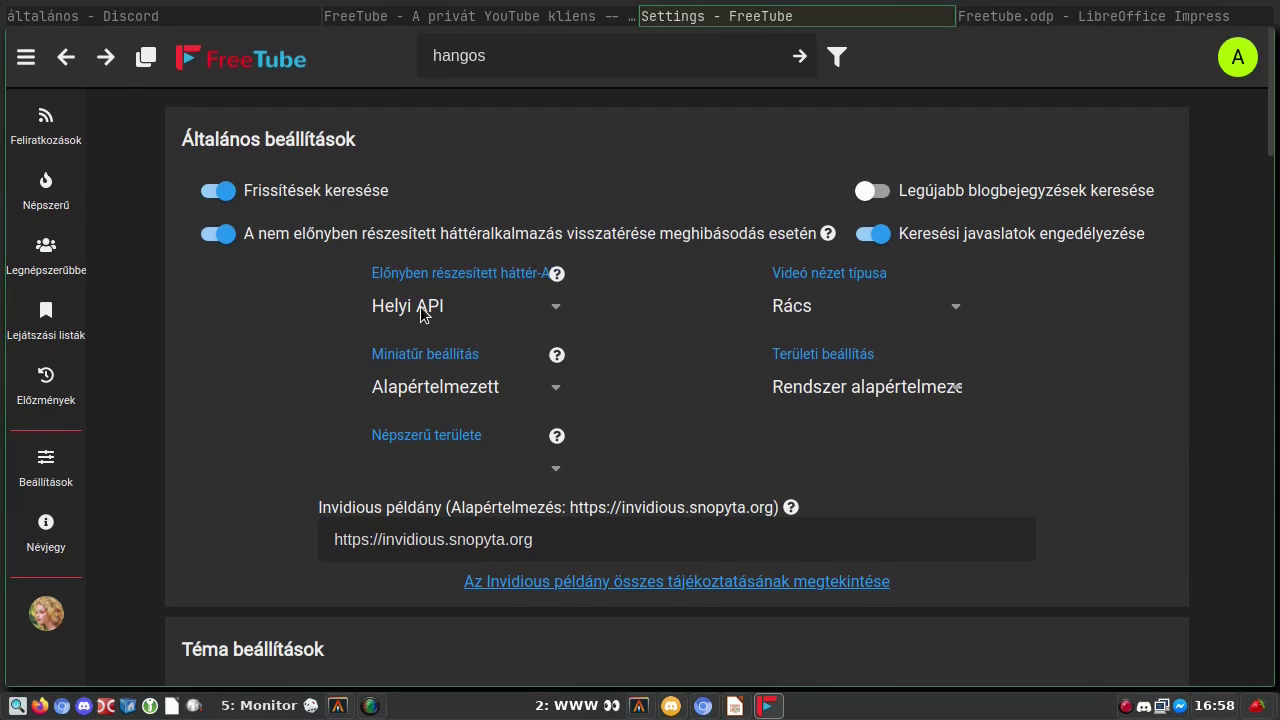
Step: Check the available options for the preferred backend API in the general settings, keeping Helyi API
left_click(560, 313)
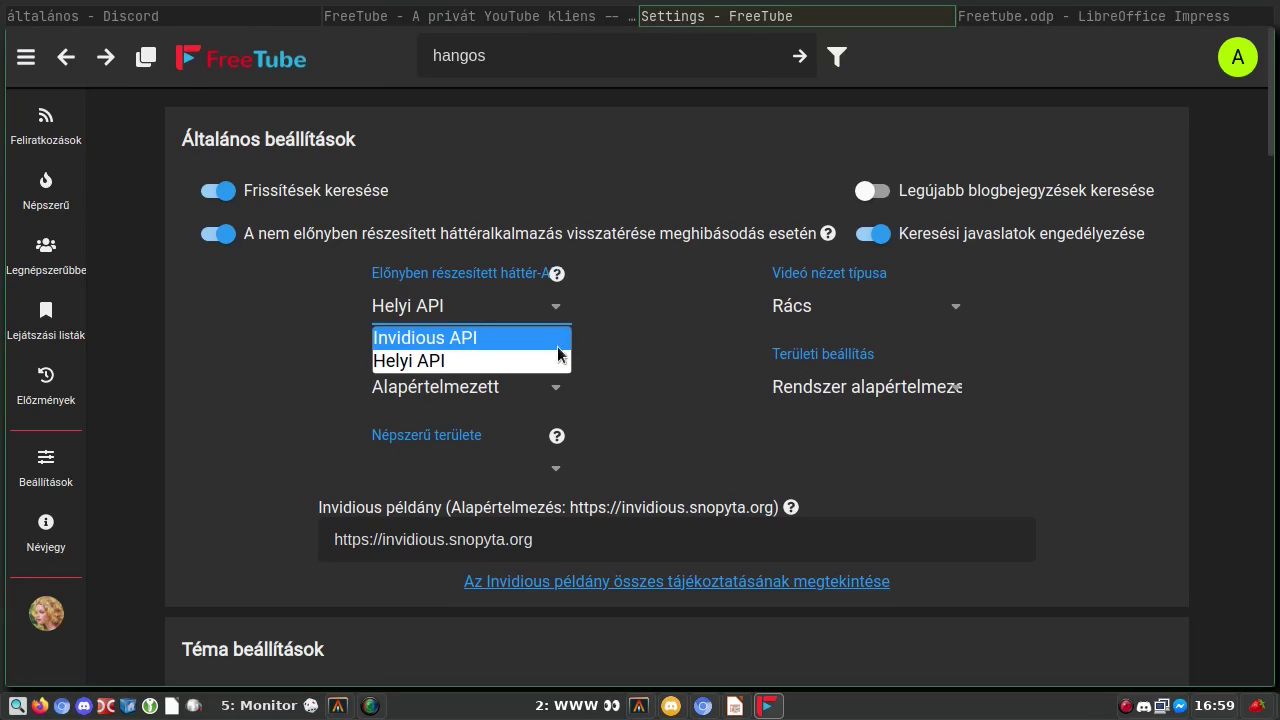
left_click(661, 321)
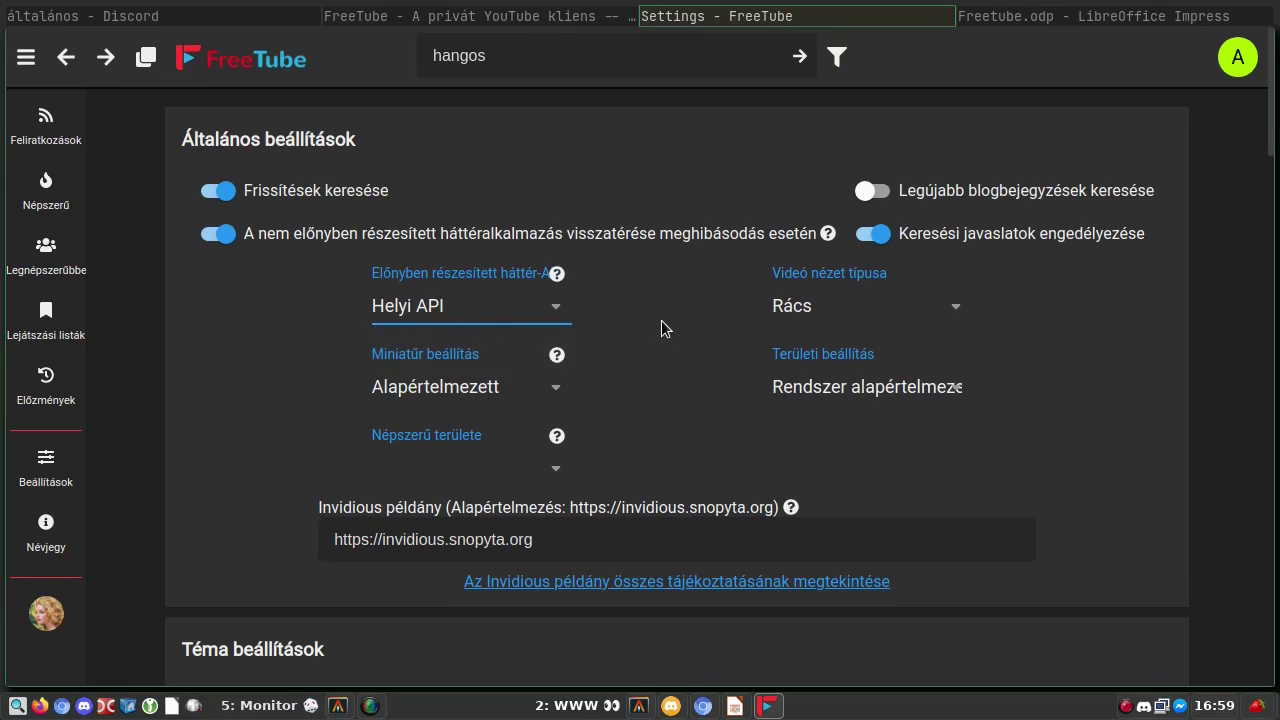
left_click(417, 316)
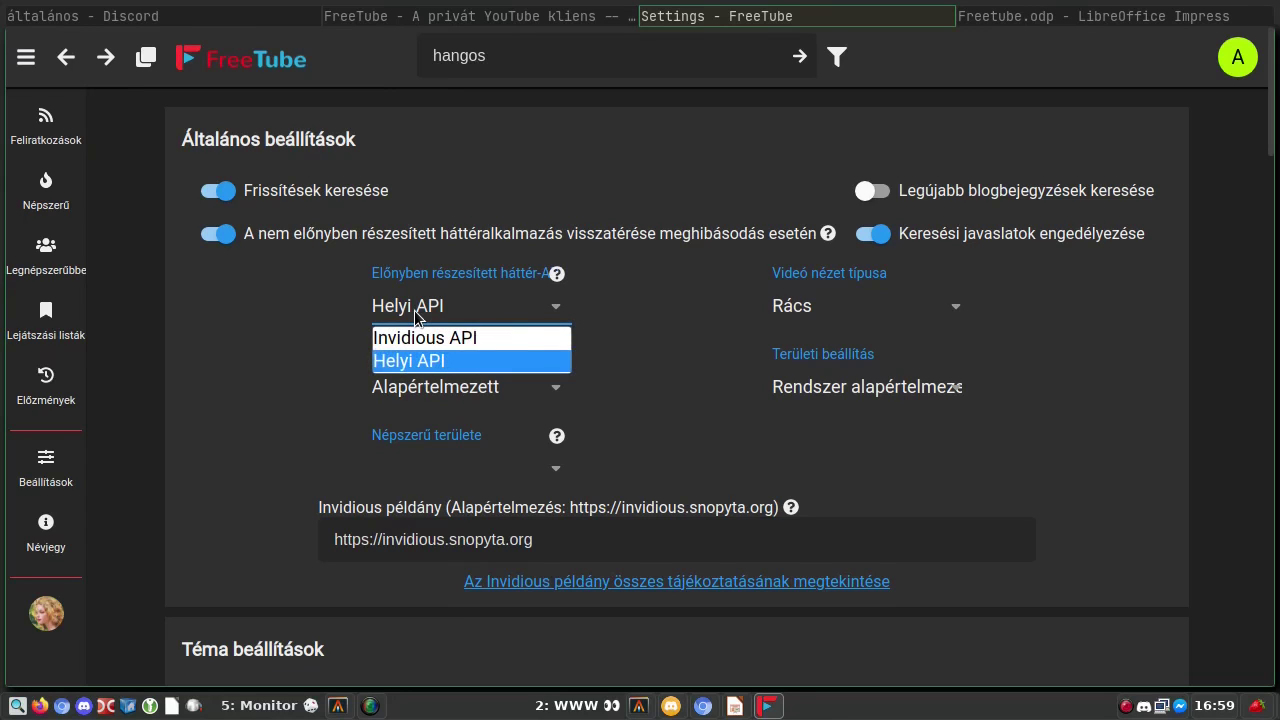
left_click(662, 305)
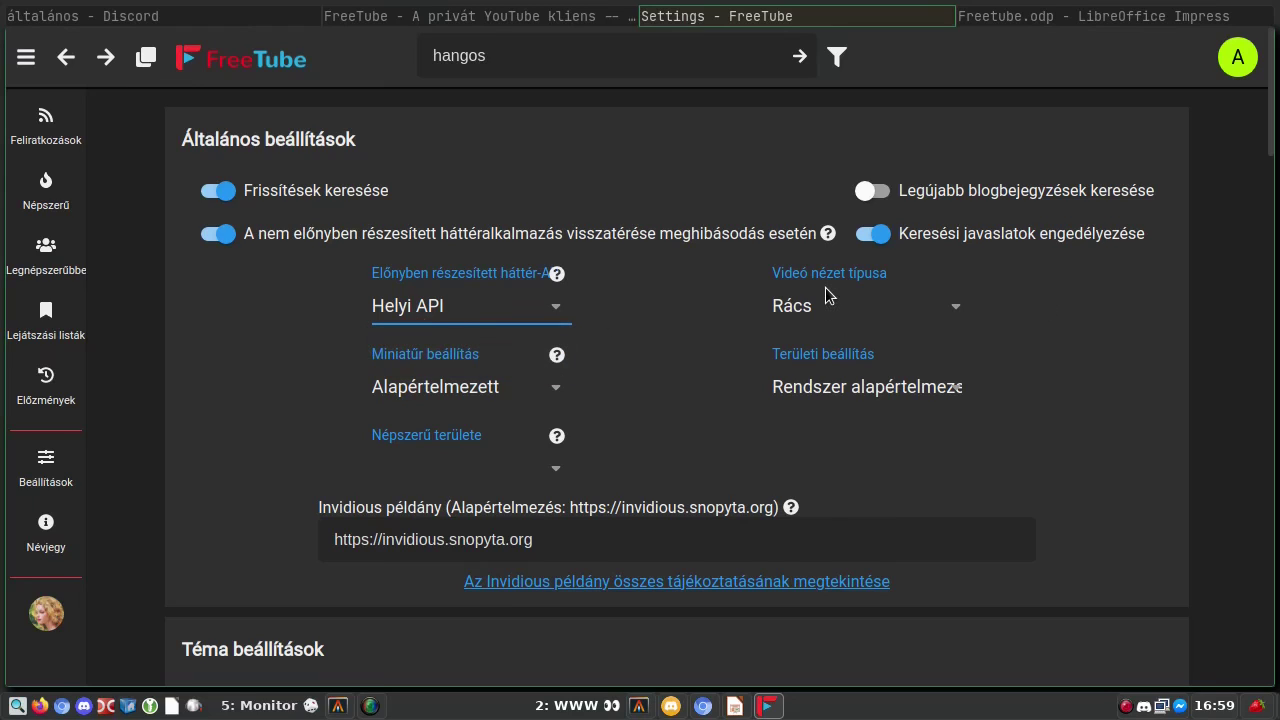
Step: Check the choices for video view type (Videó nézet típusa) and locale (Területi beállítás) without changing either
left_click(937, 306)
left_click(937, 306)
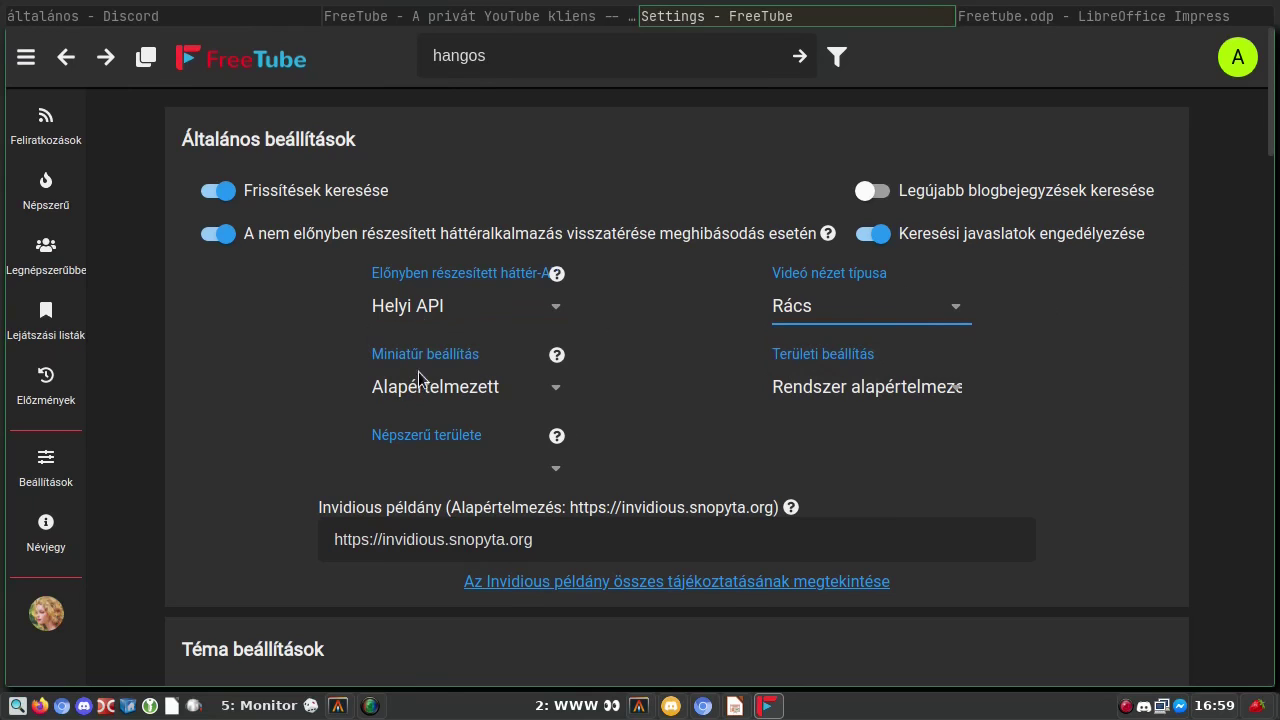
left_click(900, 404)
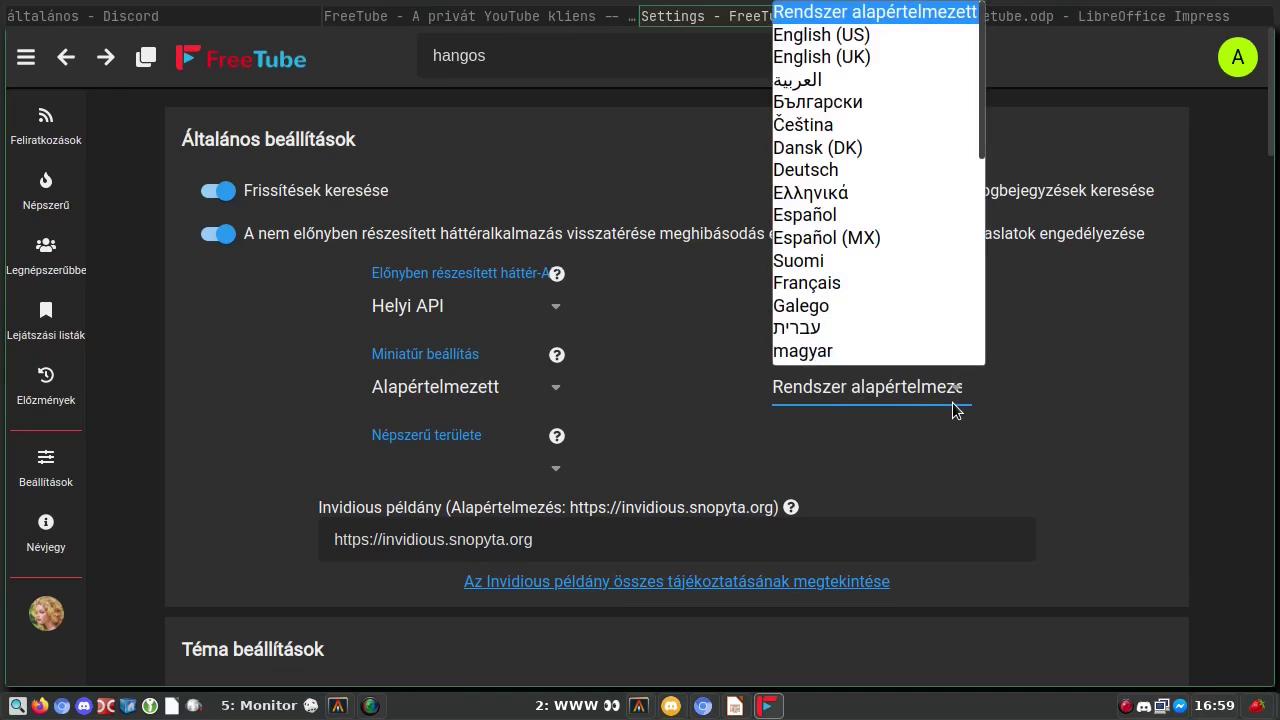
left_click(815, 390)
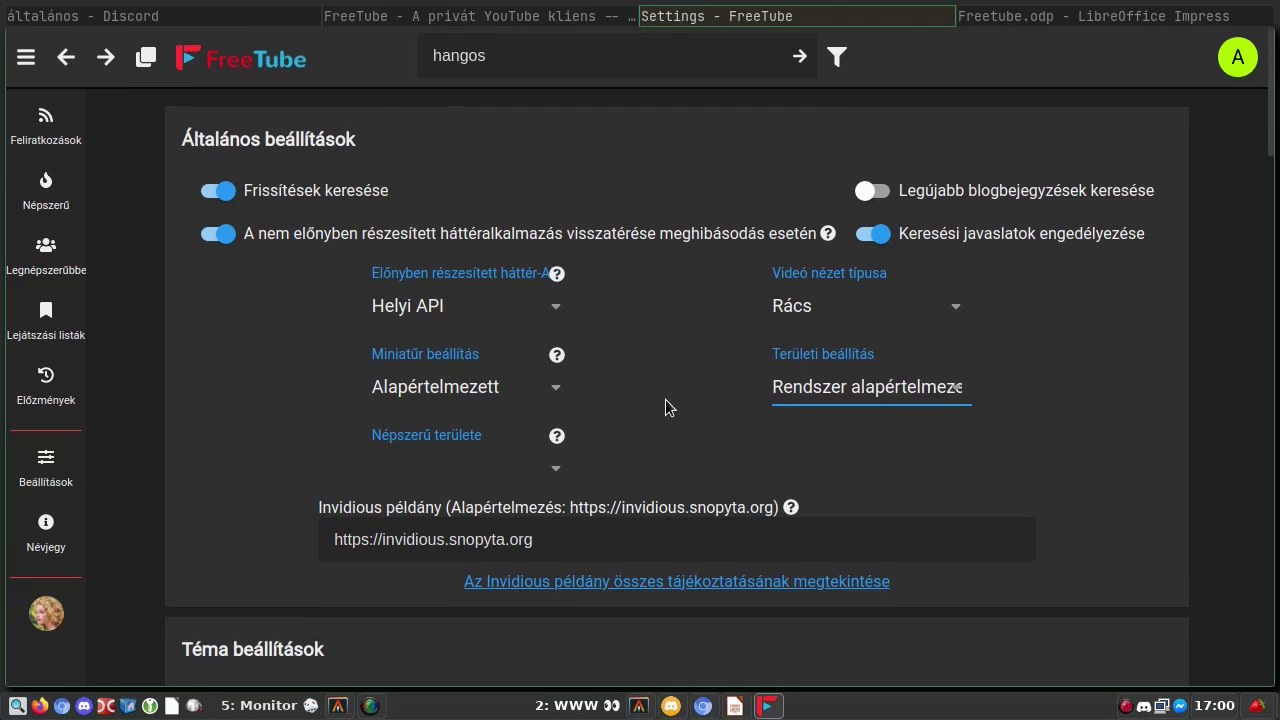
Step: Look through the country list of the Népszerű területe setting and close it without choosing a region
scroll(665, 399, "down", 2)
left_click(306, 380)
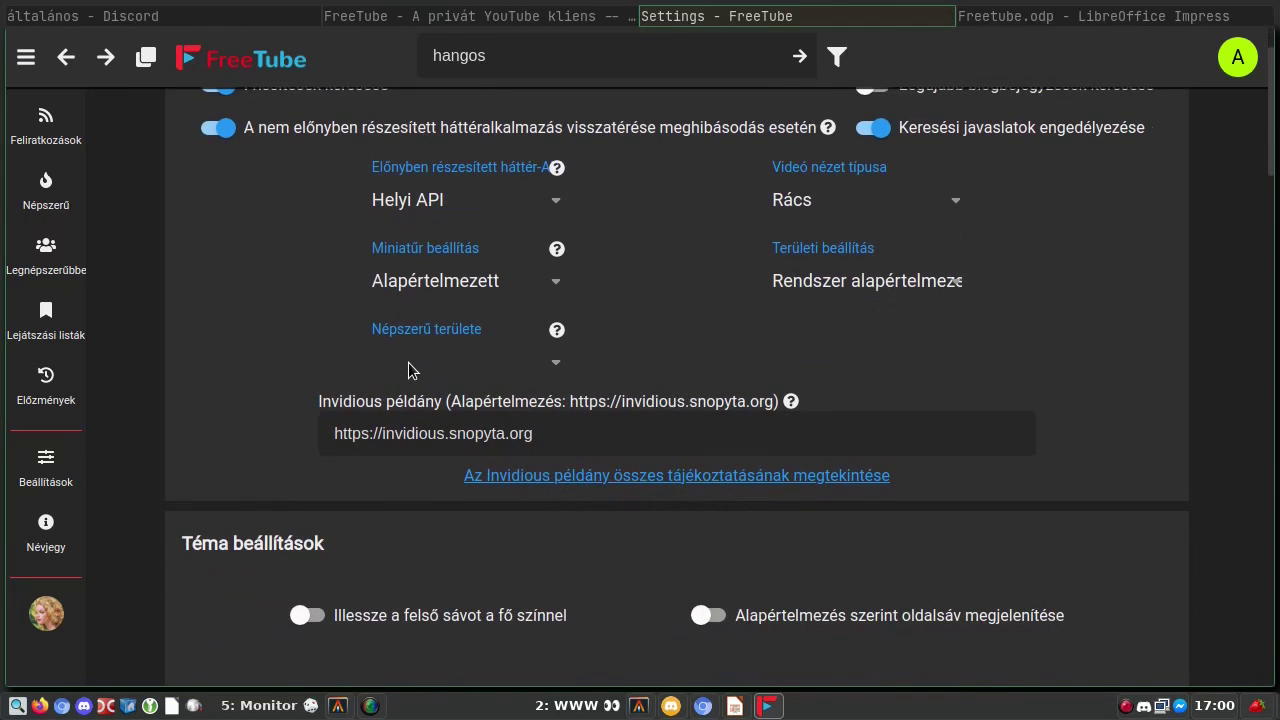
left_click(552, 364)
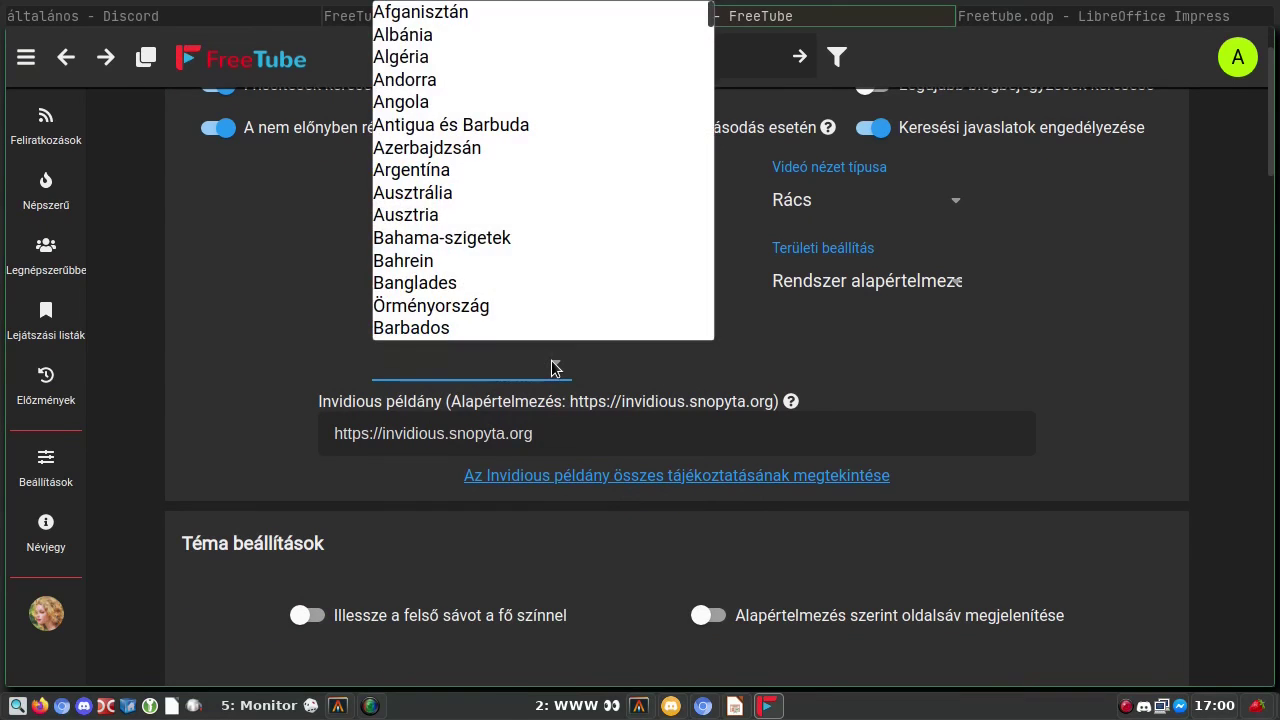
left_click(552, 368)
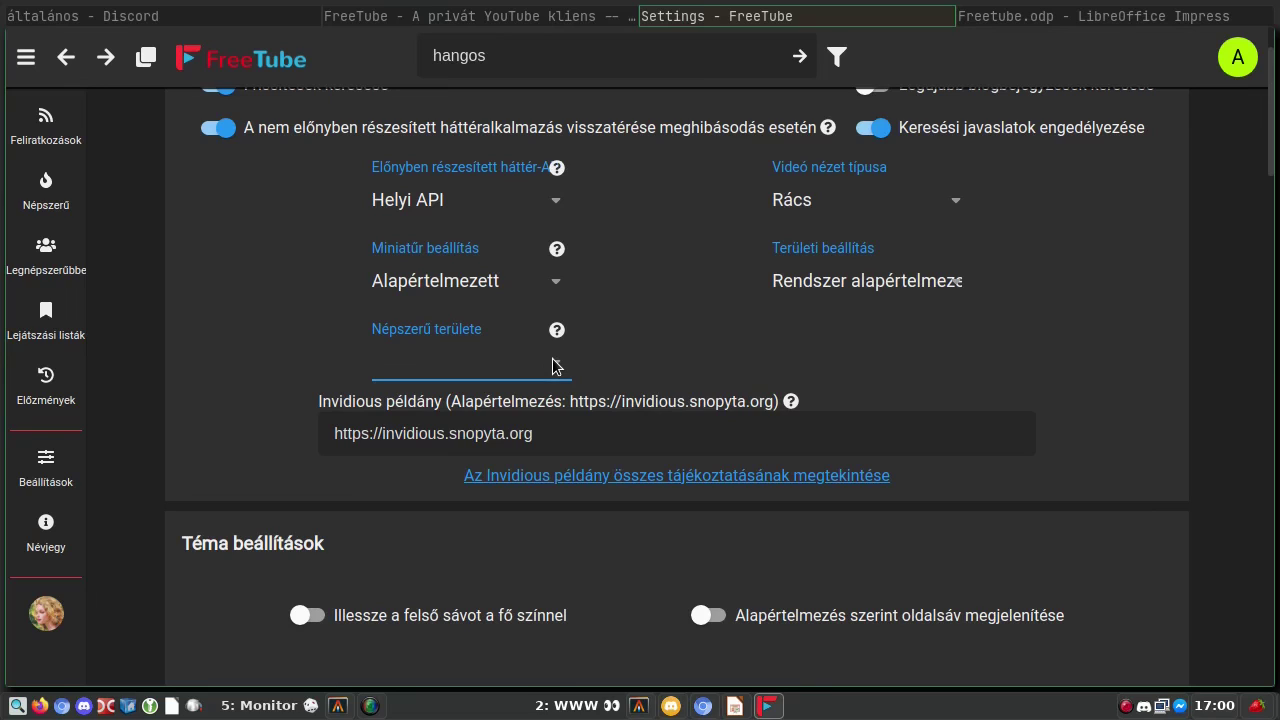
left_click(1032, 368)
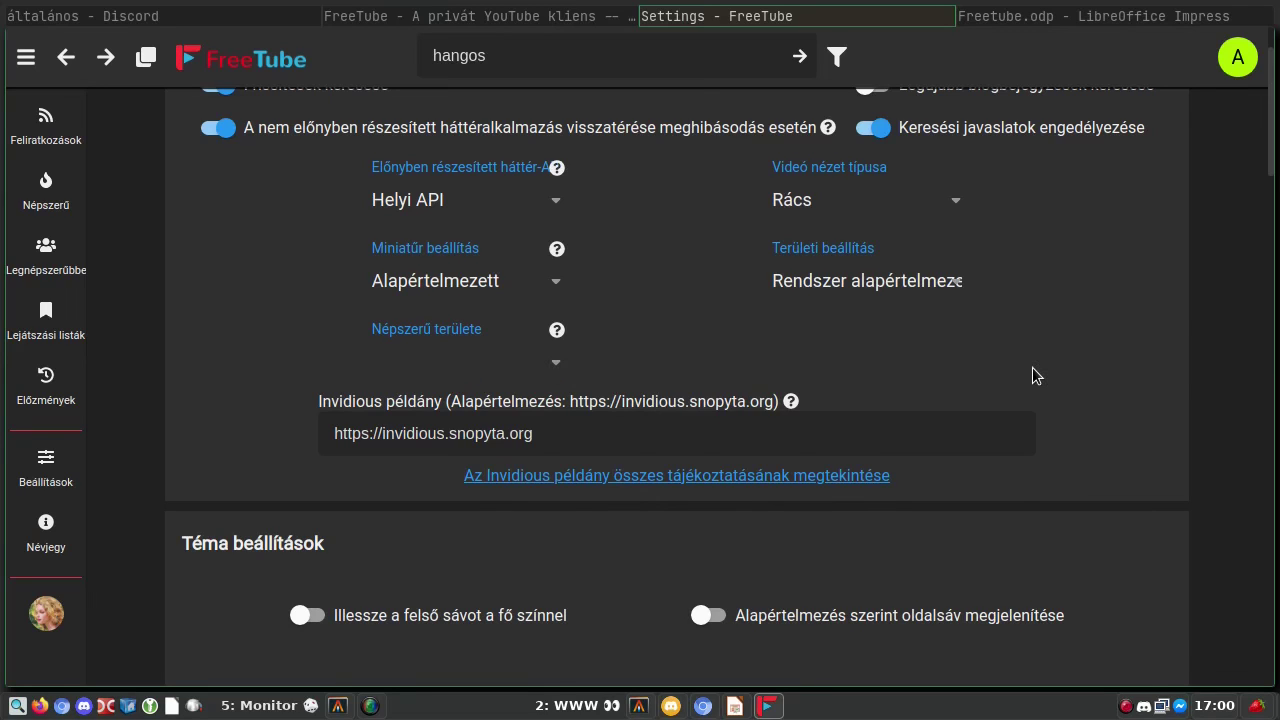
Step: Turn on "Alapértelmezés szerint oldalsáv megjelenítése" in the theme settings so the sidebar is expanded by default
scroll(1032, 367, "down", 5)
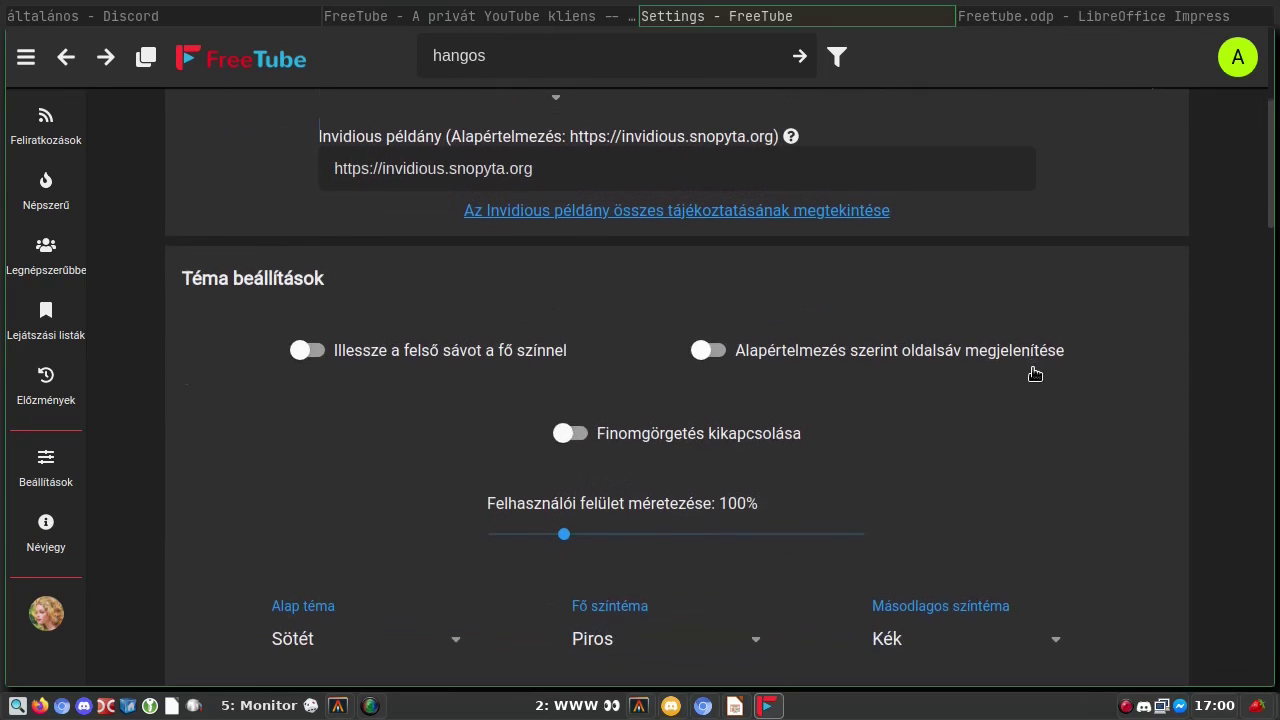
scroll(1035, 374, "down", 2)
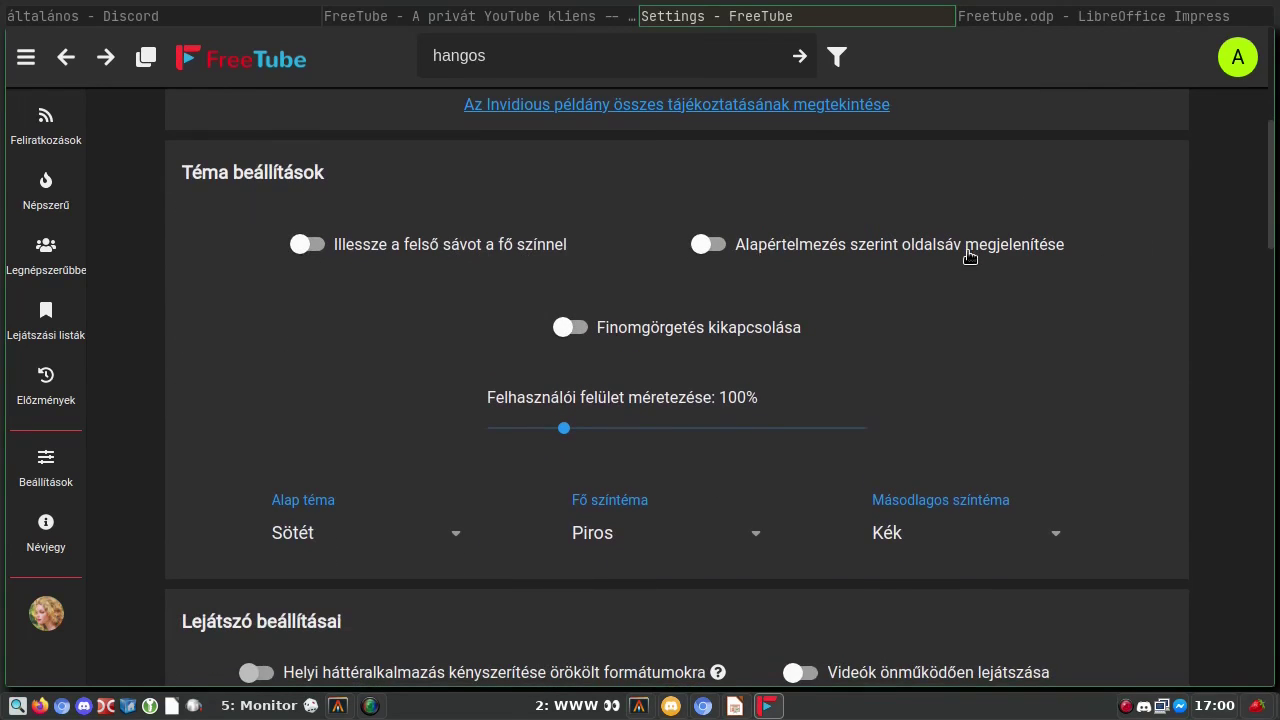
left_click(706, 244)
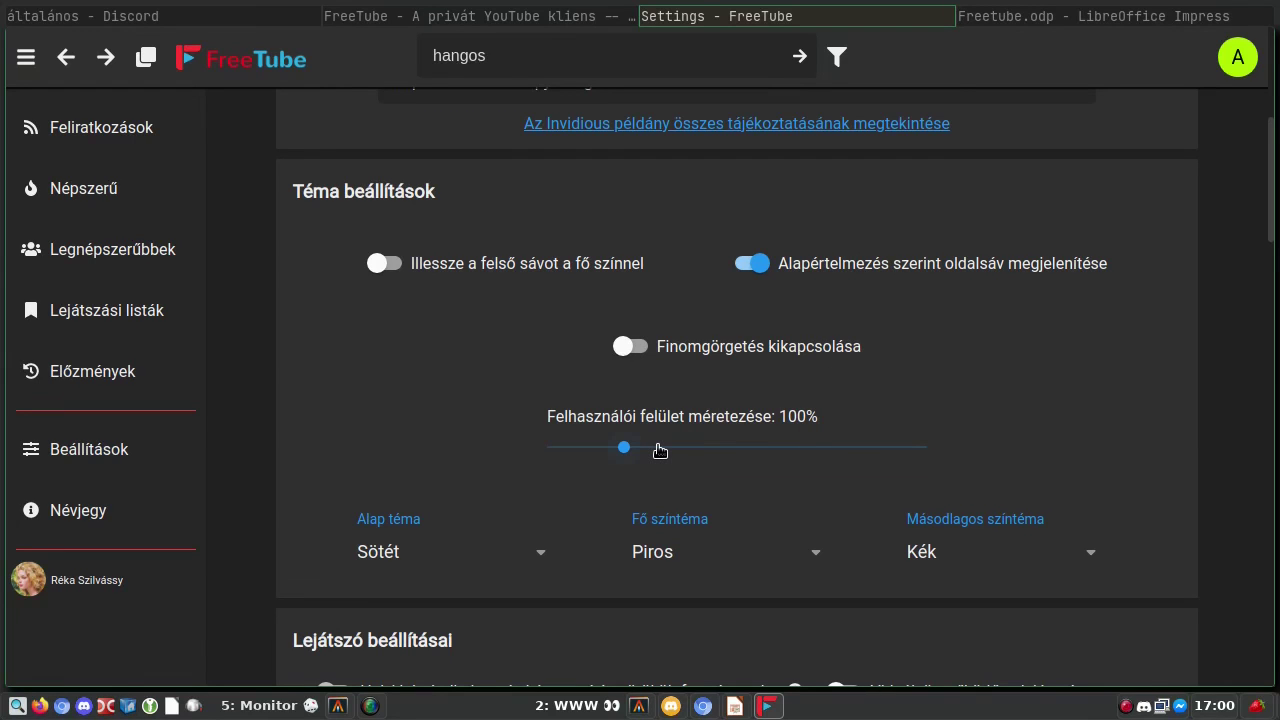
Step: Review the remaining theme settings and the player settings, including their help notes and the default video quality choices
scroll(659, 450, "down", 1)
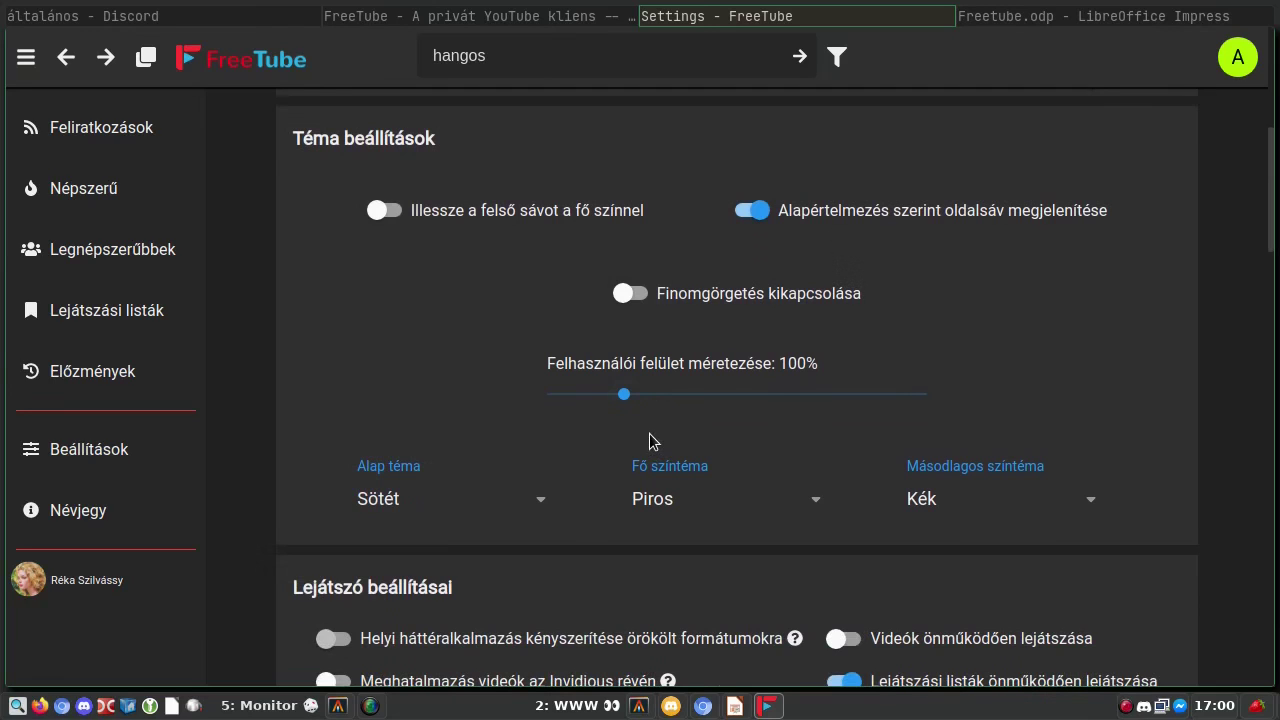
scroll(649, 434, "down", 1)
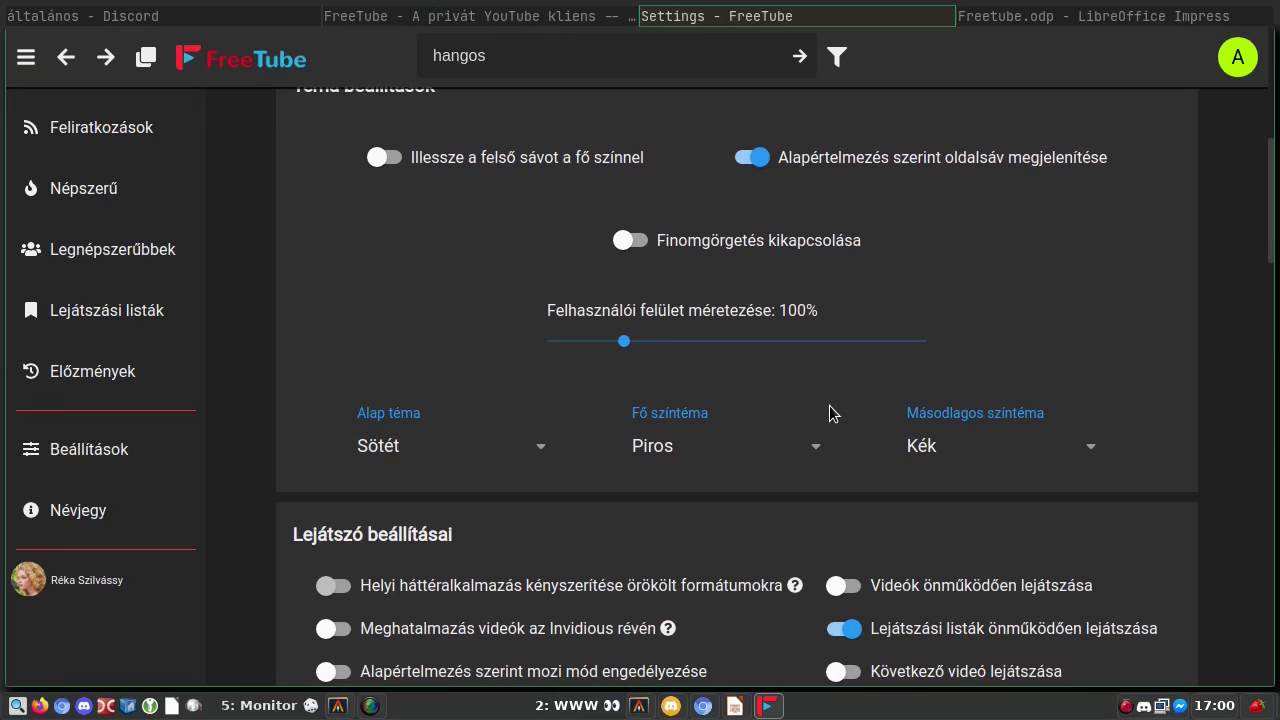
scroll(829, 412, "down", 2)
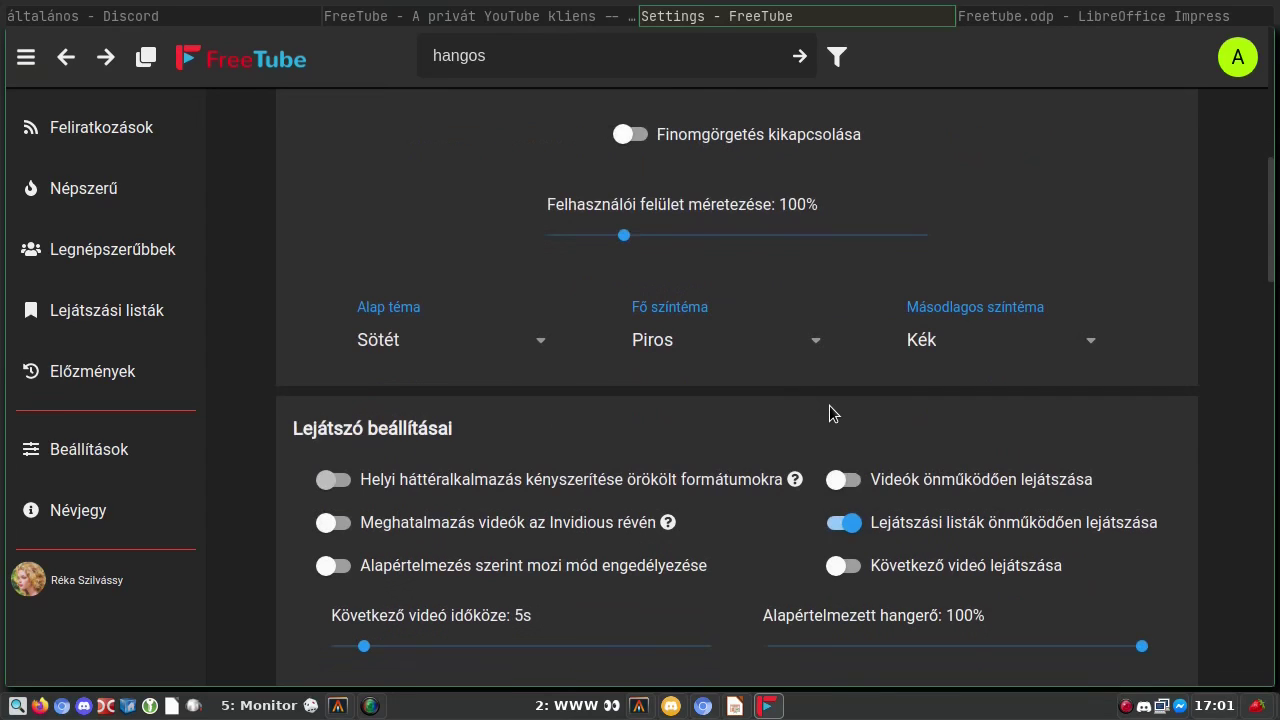
scroll(829, 405, "down", 1)
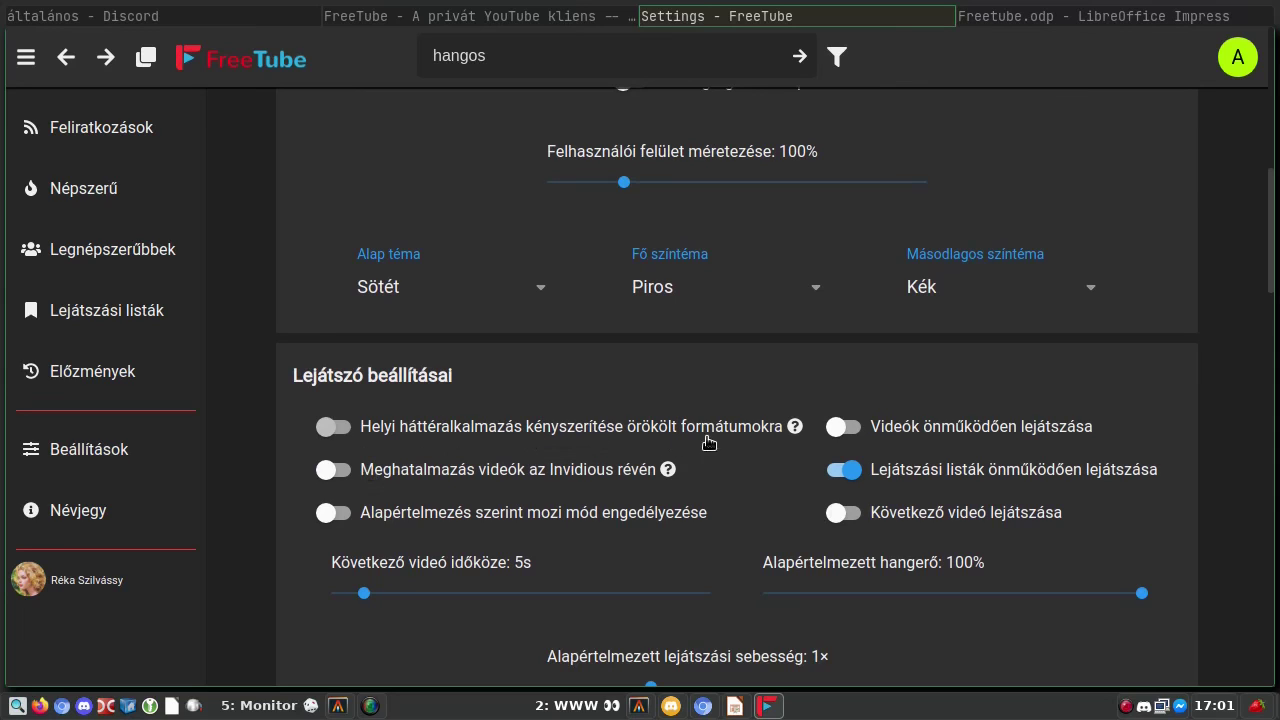
mouse_move(795, 430)
mouse_move(668, 472)
scroll(1154, 456, "down", 3)
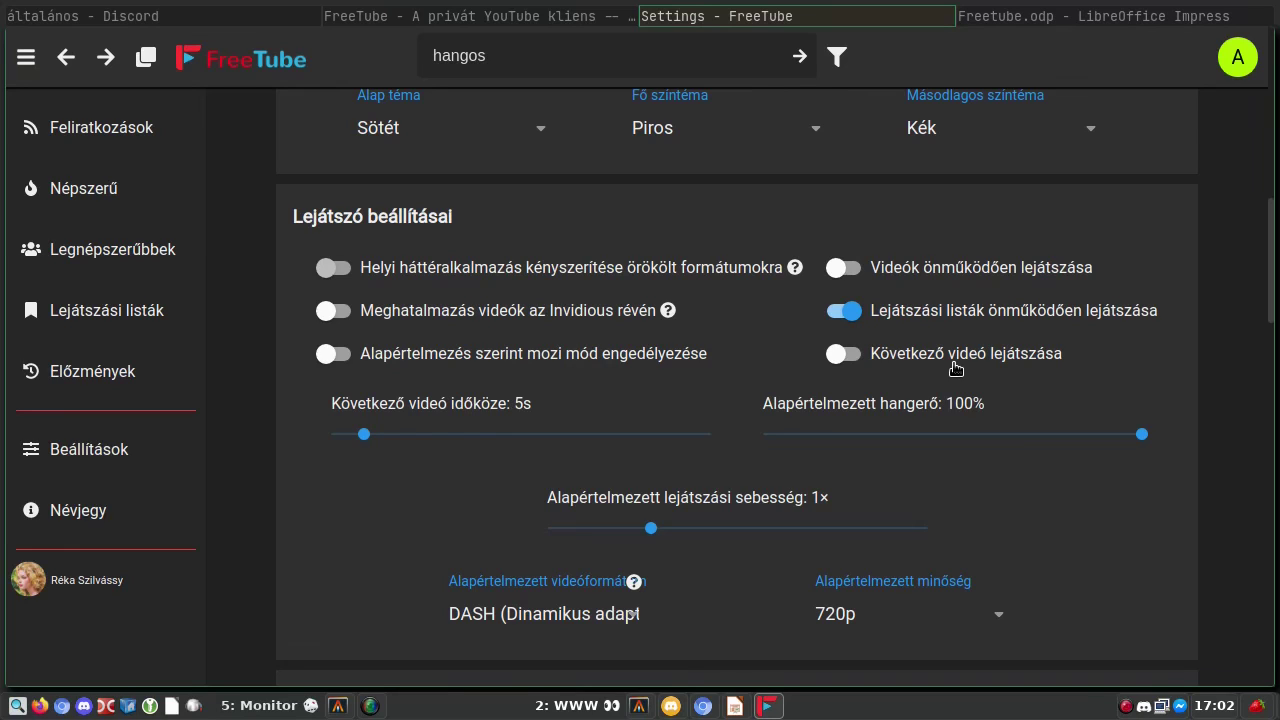
scroll(955, 369, "down", 1)
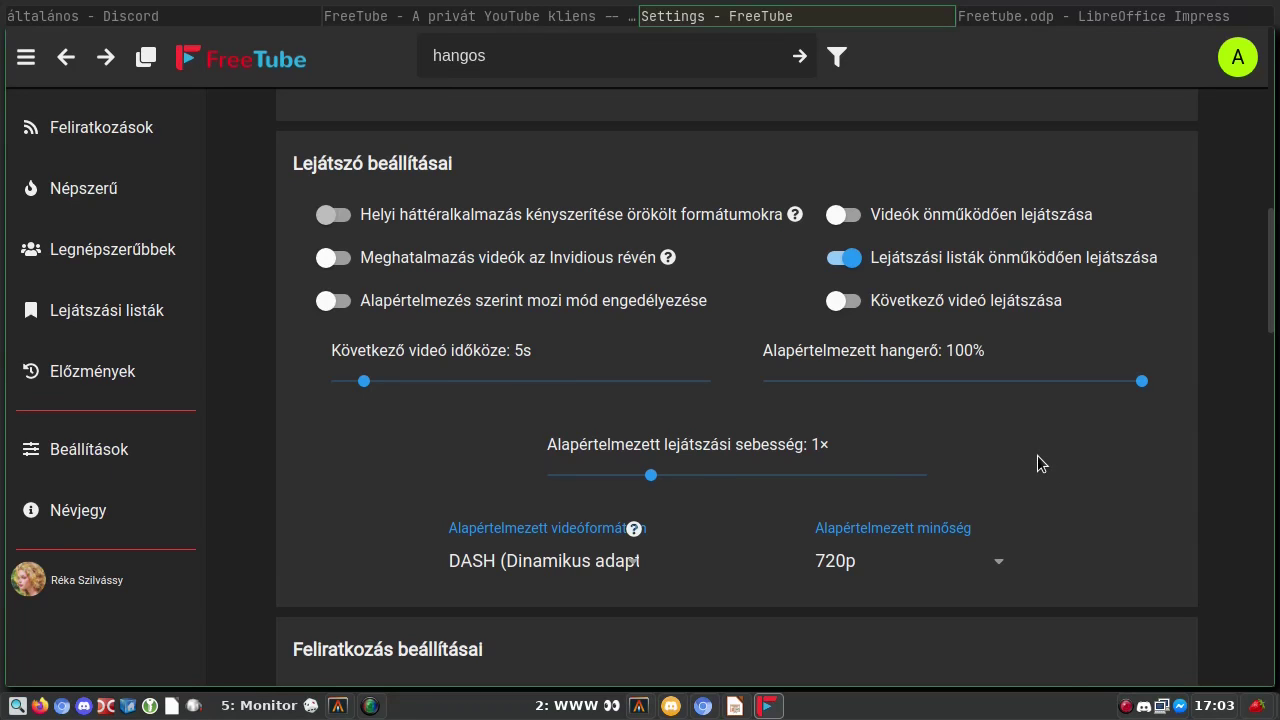
scroll(1034, 448, "down", 1)
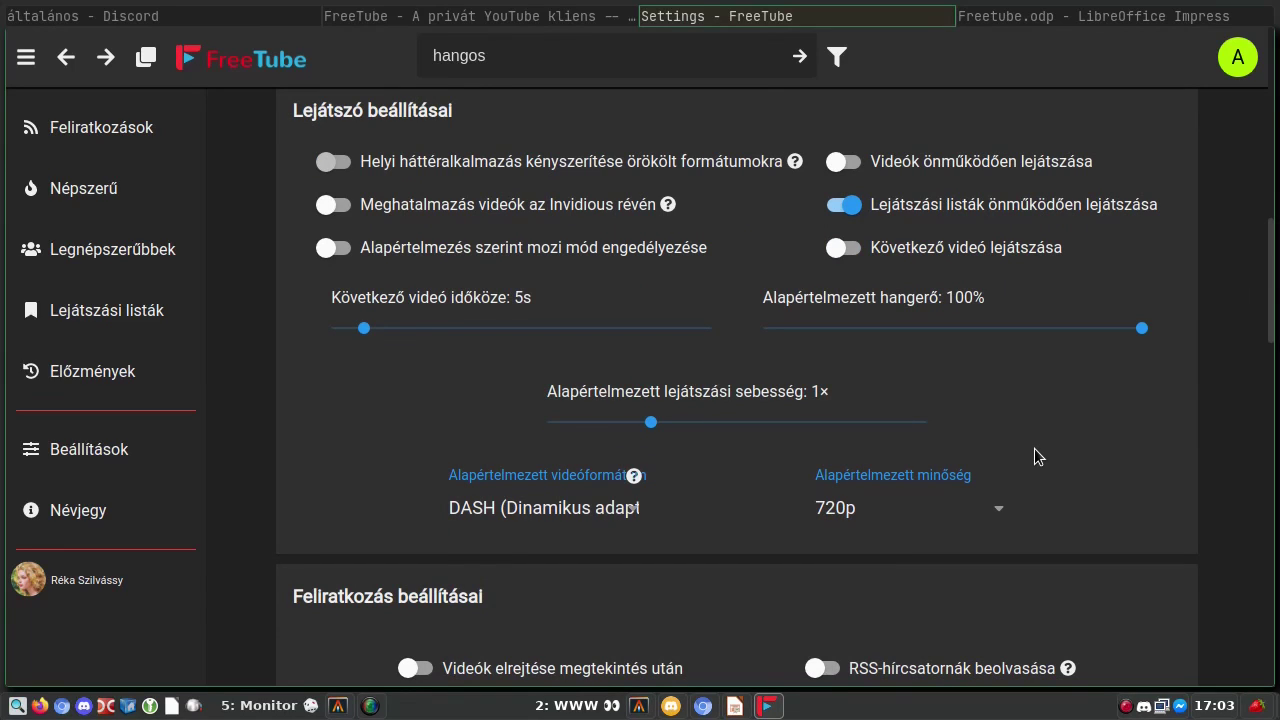
left_click(1002, 516)
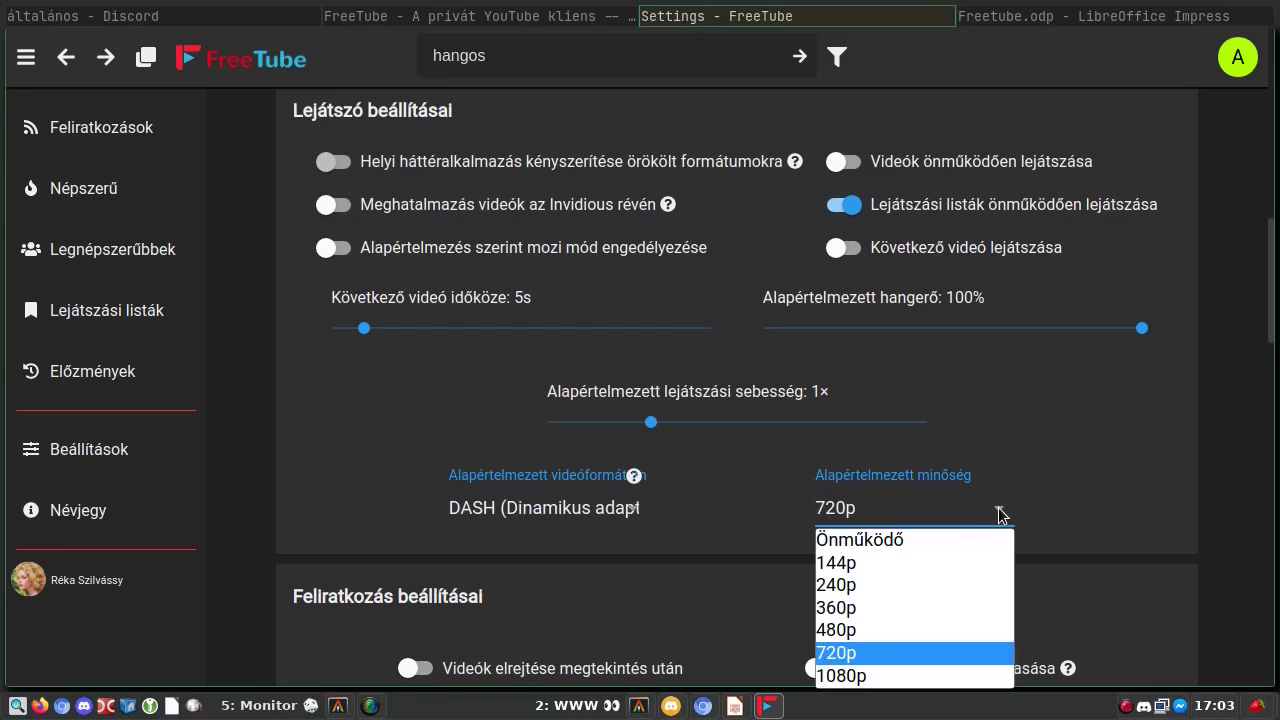
left_click(1078, 484)
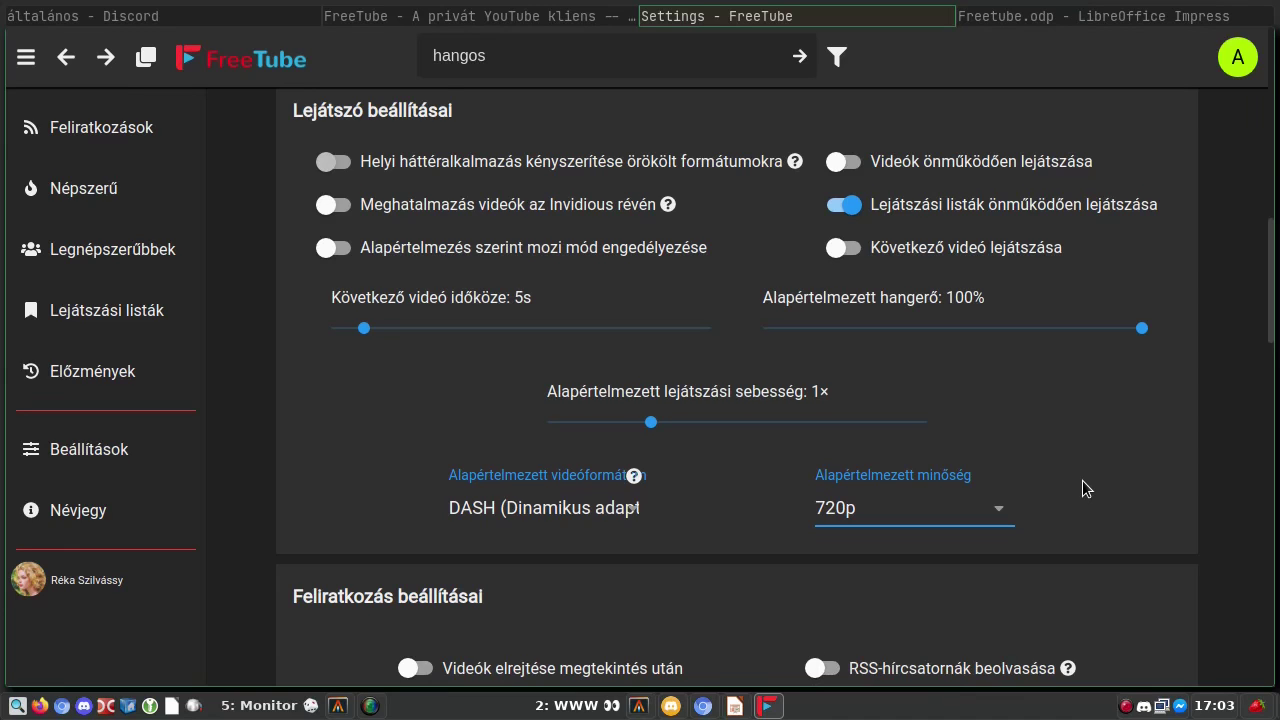
Step: Turn on "Videók elrejtése megtekintés után" in the subscription settings and "Csatorna feliratkozók elrejtése" in the distraction-free settings
scroll(1082, 481, "down", 3)
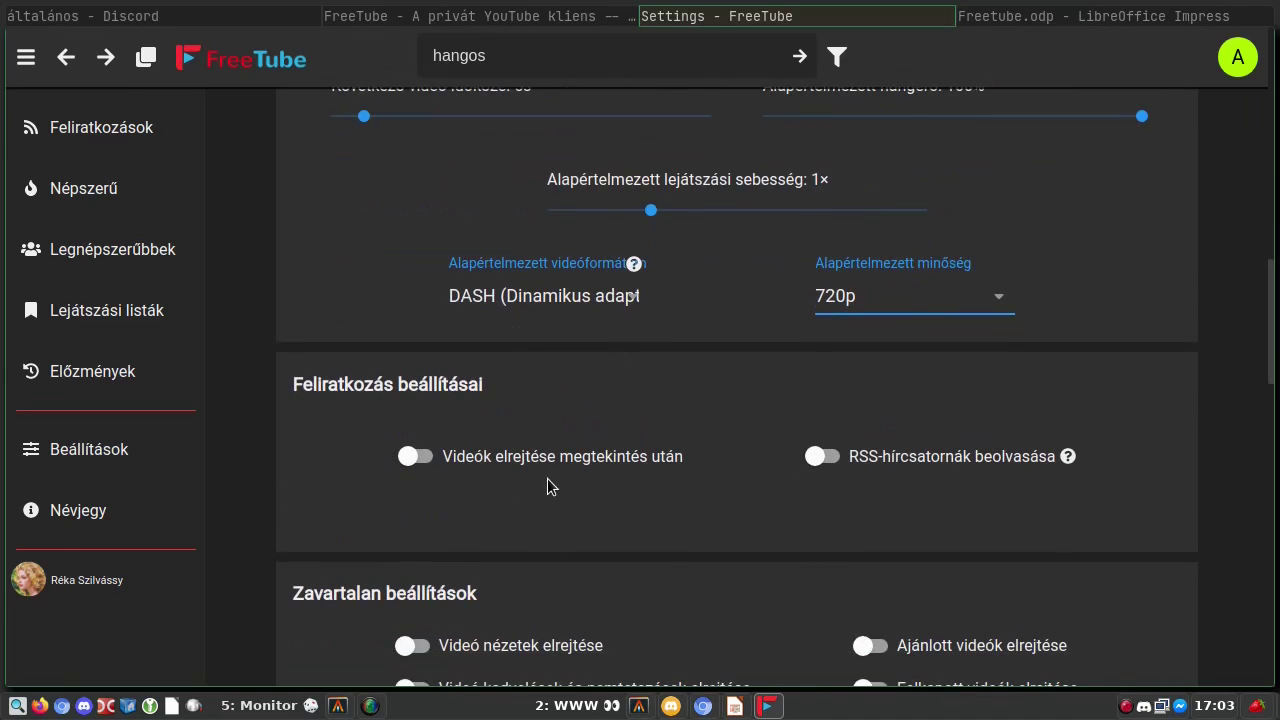
left_click(419, 456)
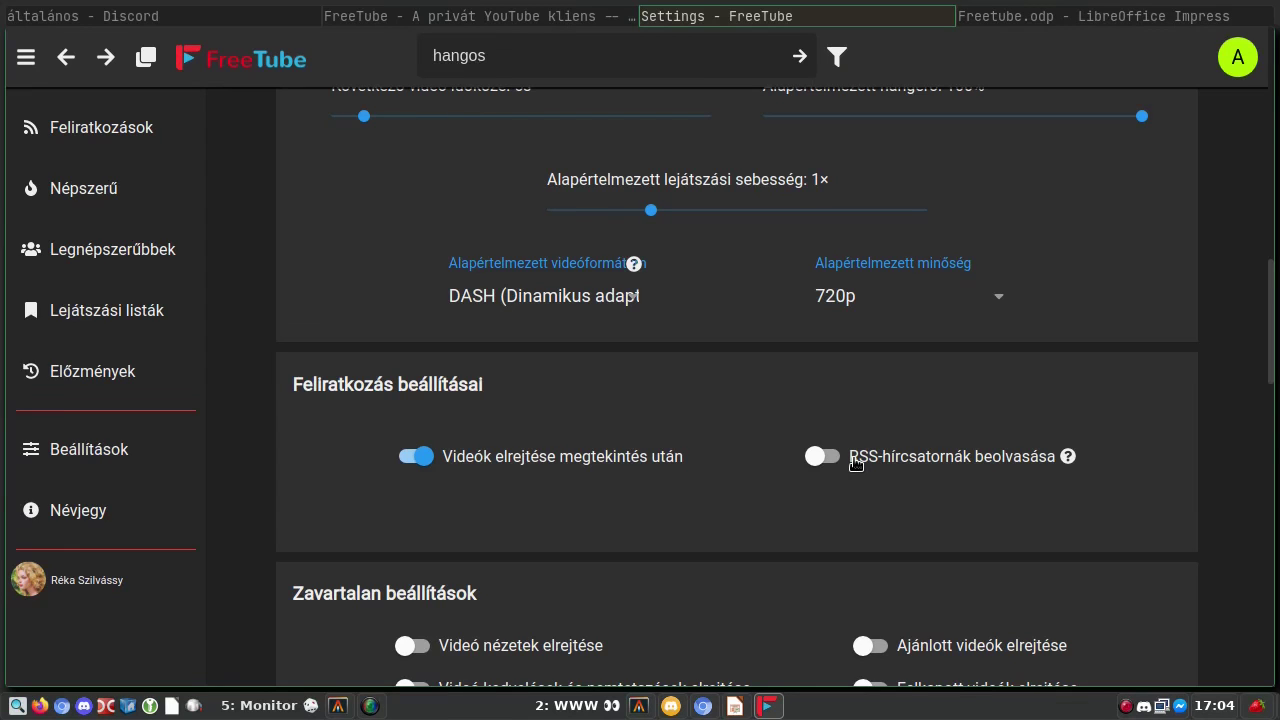
scroll(855, 462, "down", 5)
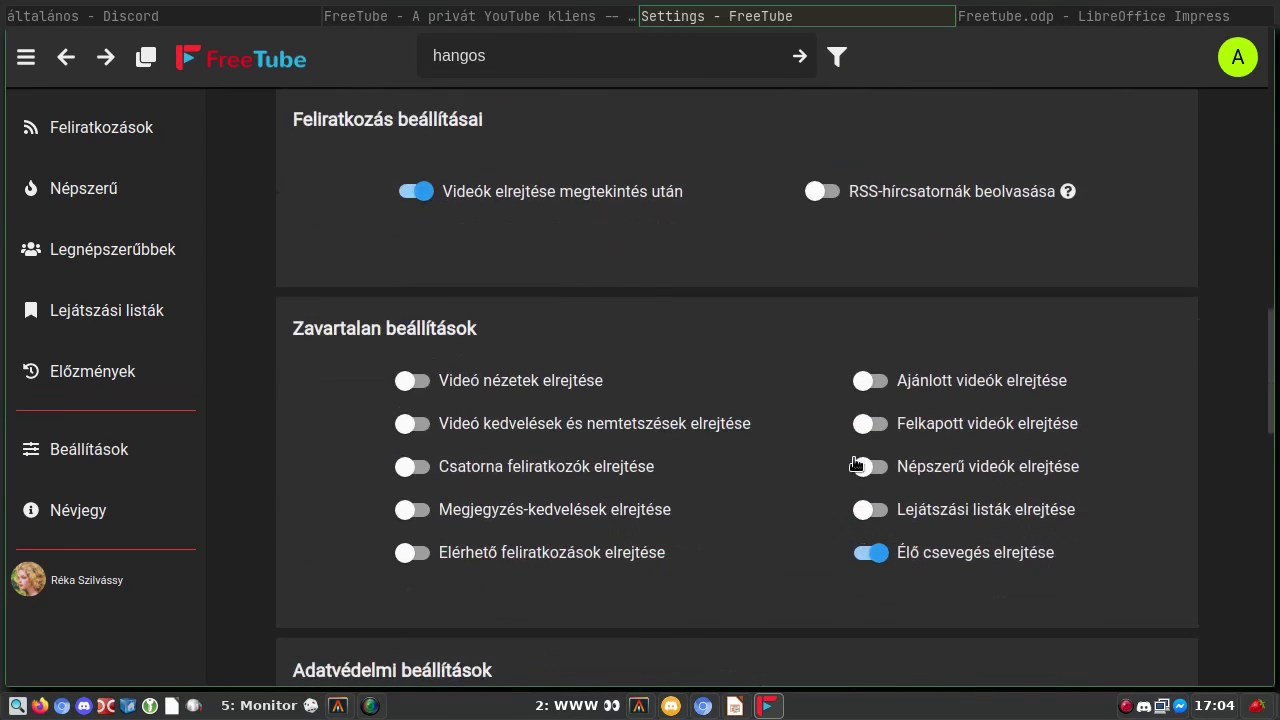
scroll(855, 462, "down", 1)
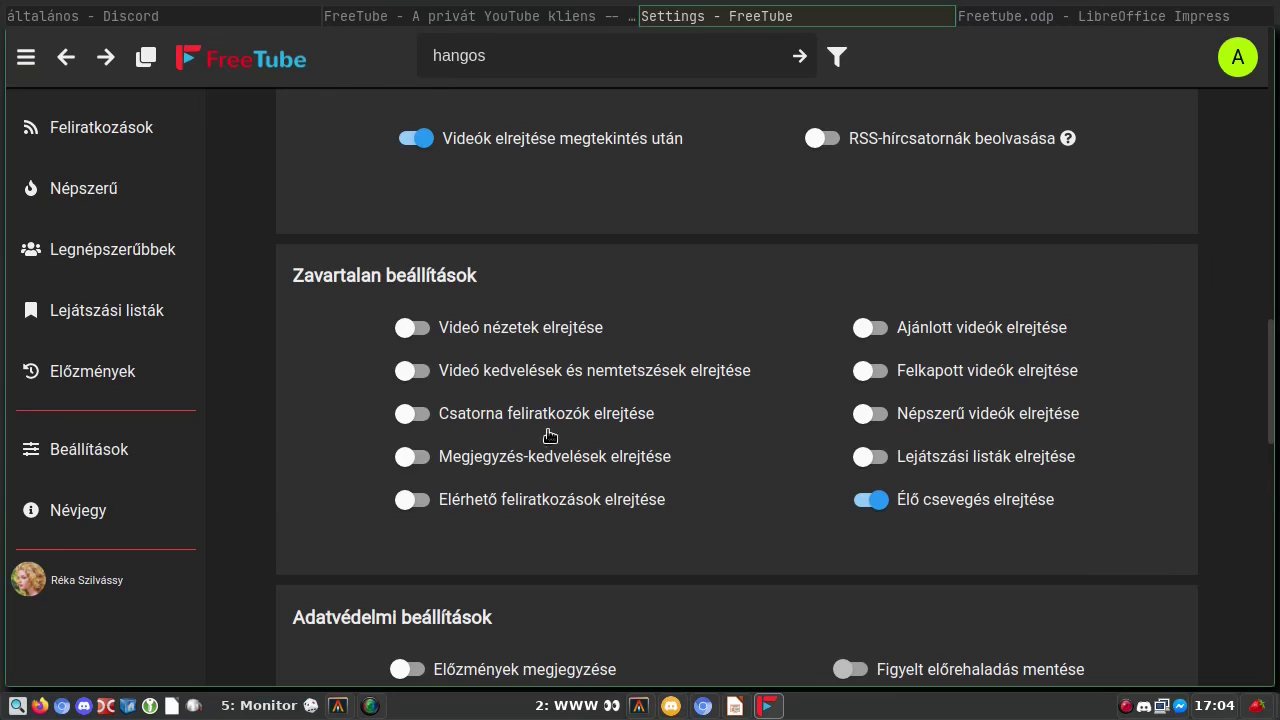
left_click(430, 418)
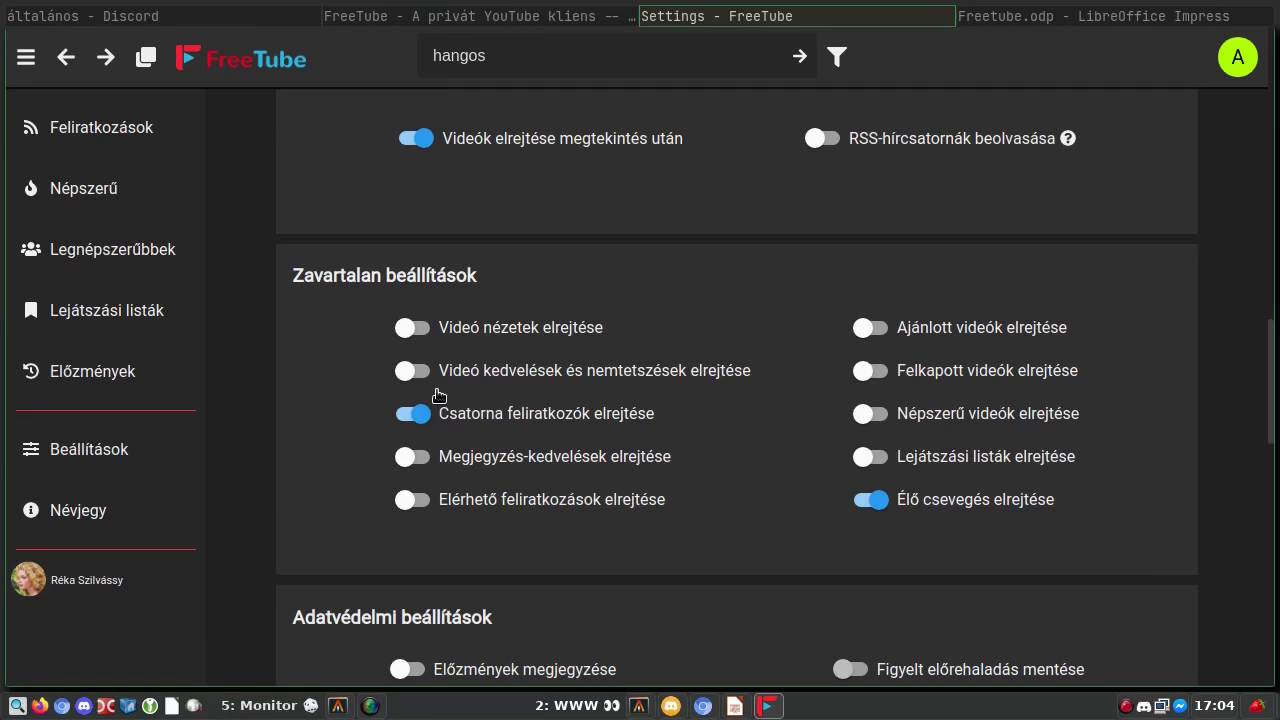
Step: Turn on "Videó nézetek elrejtése", "Videó kedvelések és nemtetszések elrejtése", "Megjegyzés-kedvelések elrejtése" and "Elérhető feliratkozások elrejtése" in the distraction-free settings
left_click(416, 330)
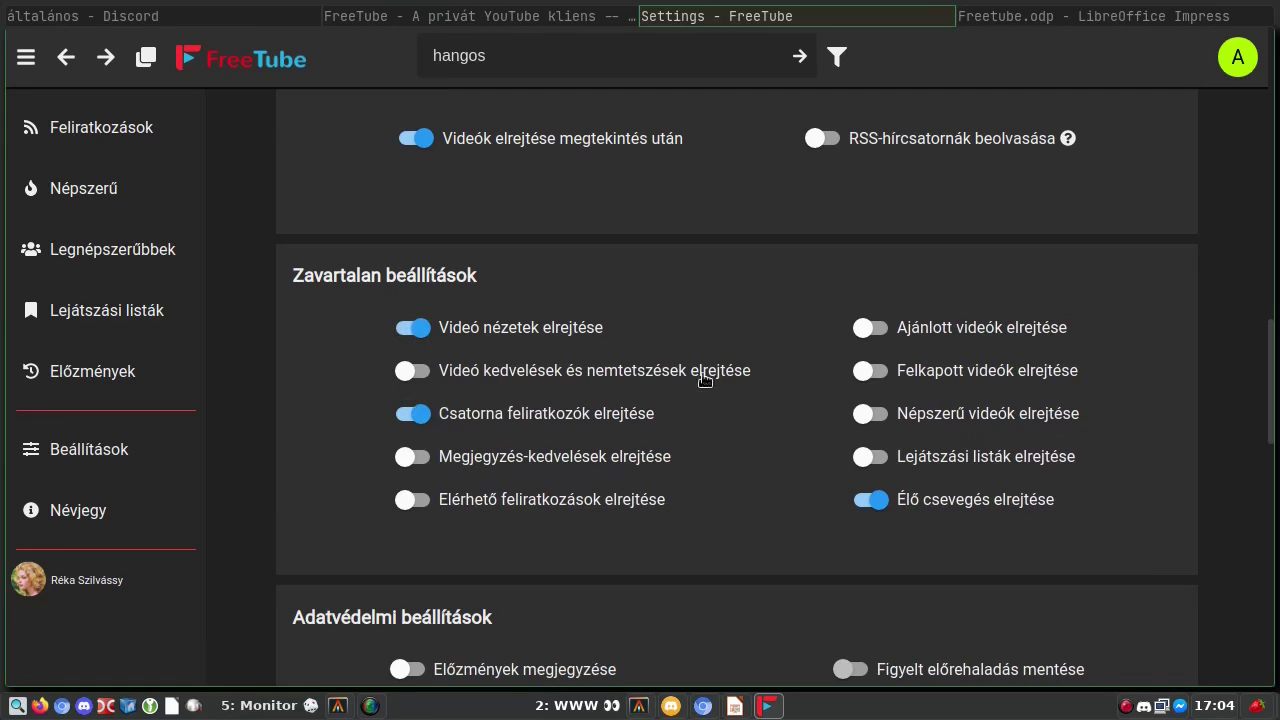
left_click(421, 376)
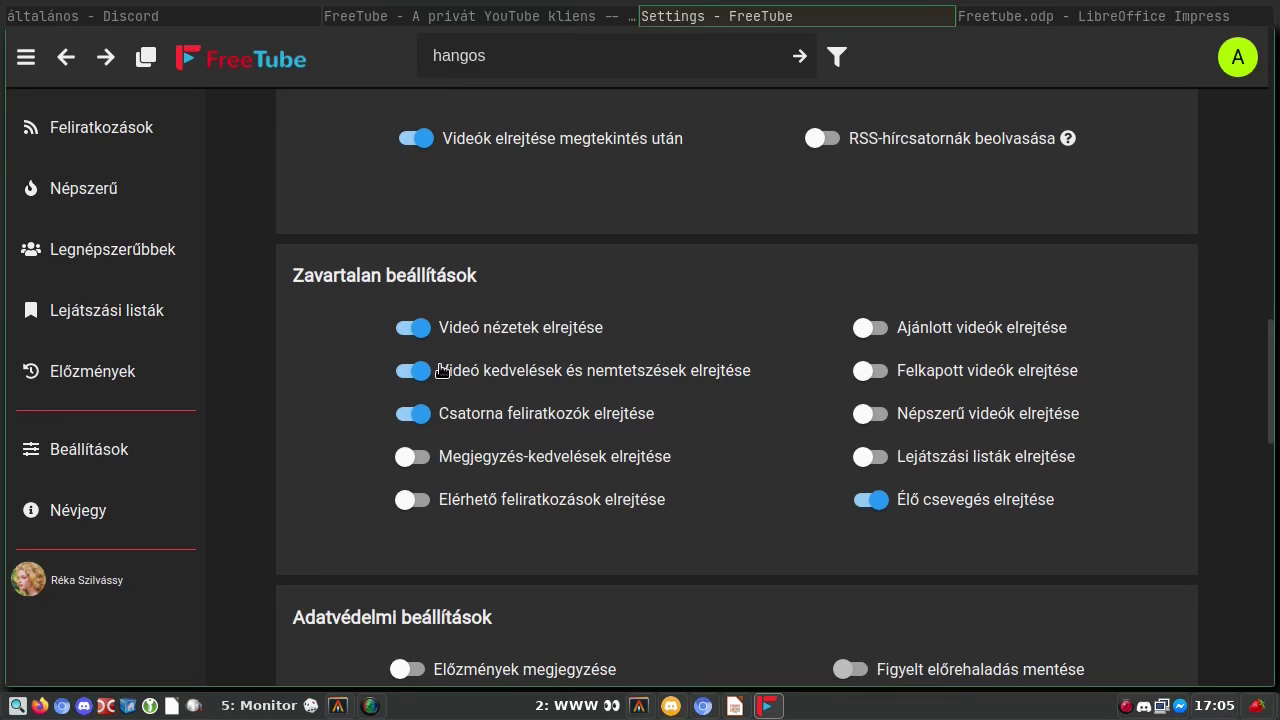
left_click(422, 460)
left_click(422, 502)
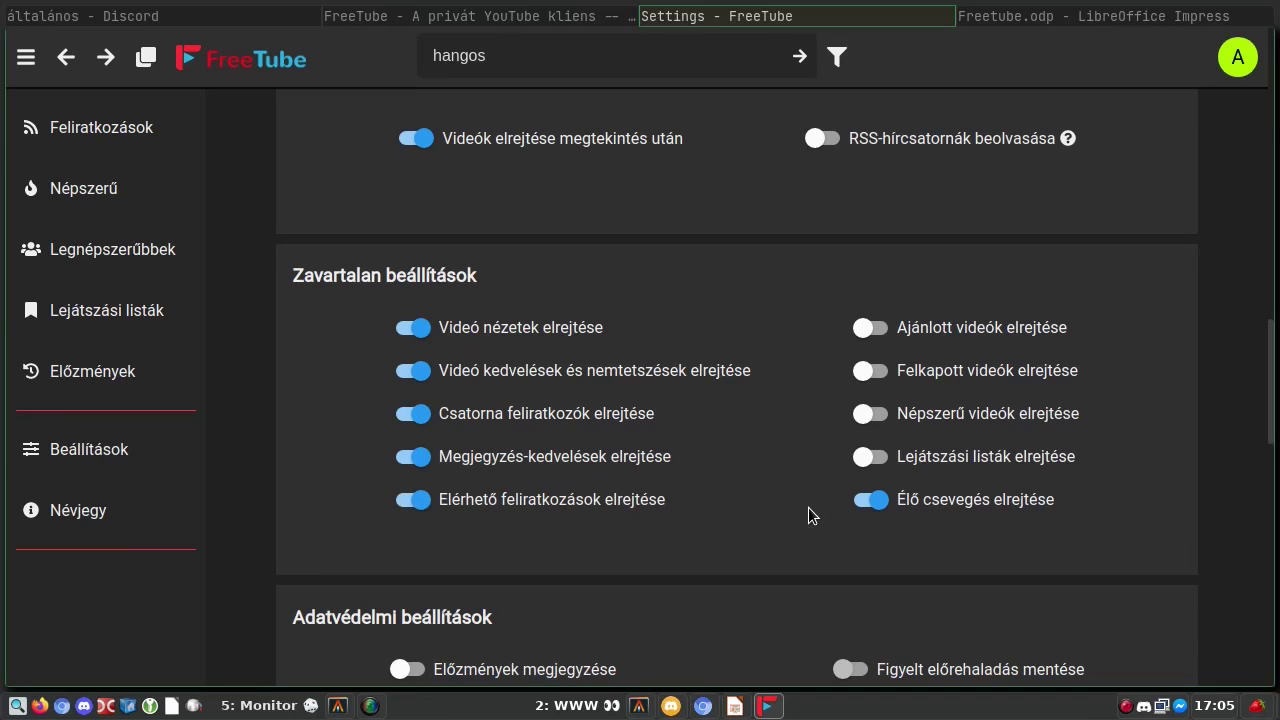
Step: Turn on "Ajánlott videók elrejtése", "Felkapott videók elrejtése" and "Népszerű videók elrejtése" in the distraction-free settings
left_click(886, 328)
left_click(876, 373)
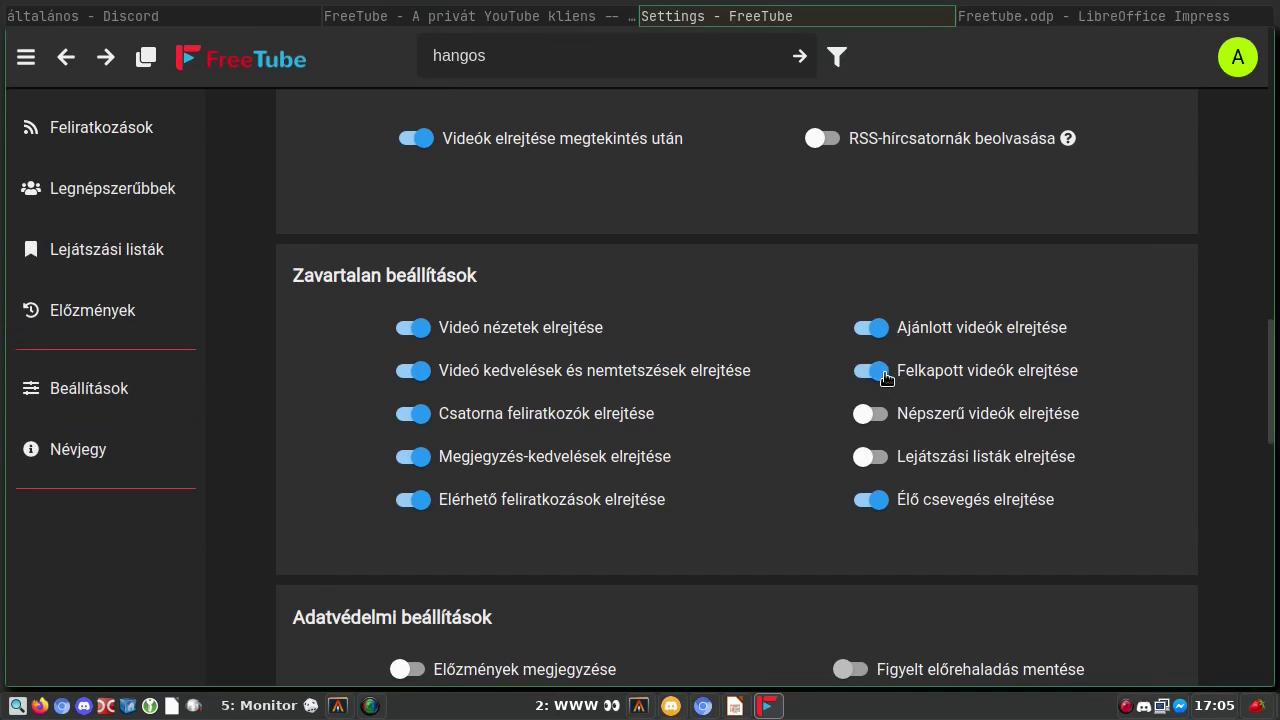
left_click(868, 413)
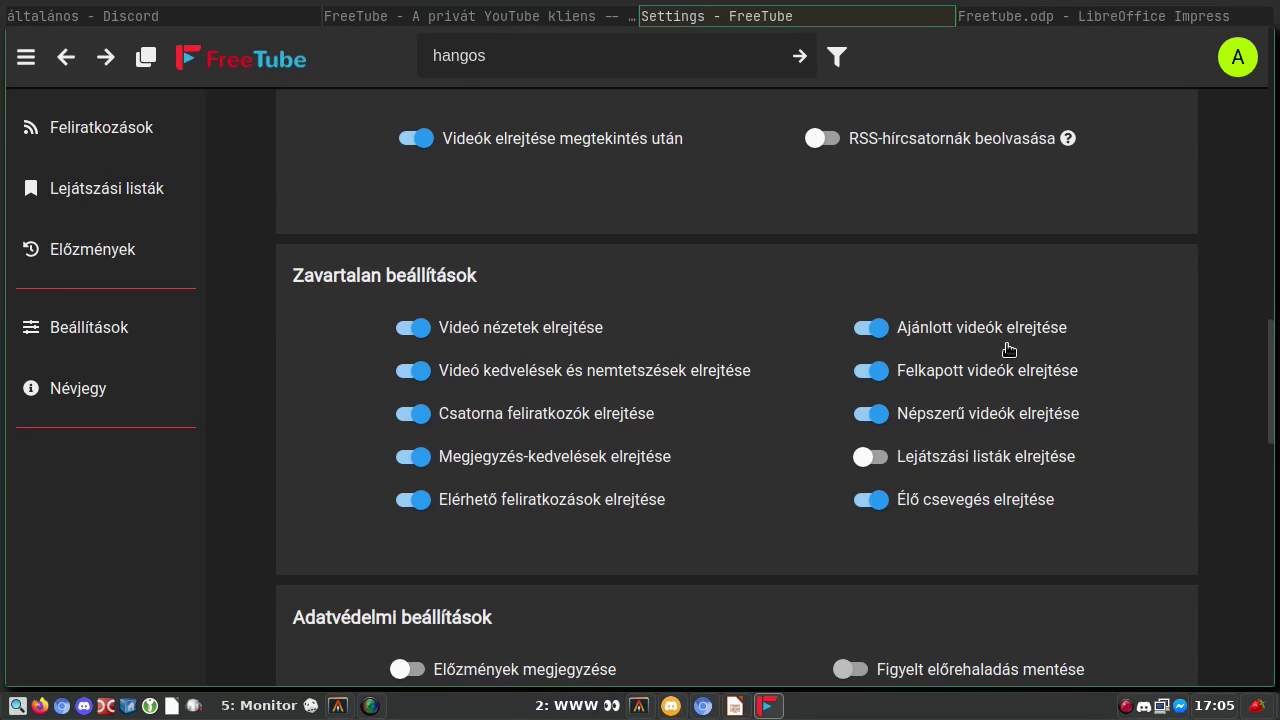
Step: Turn on "Előzmények megjegyzése" in the privacy settings and clear the search cache
scroll(846, 372, "down", 1)
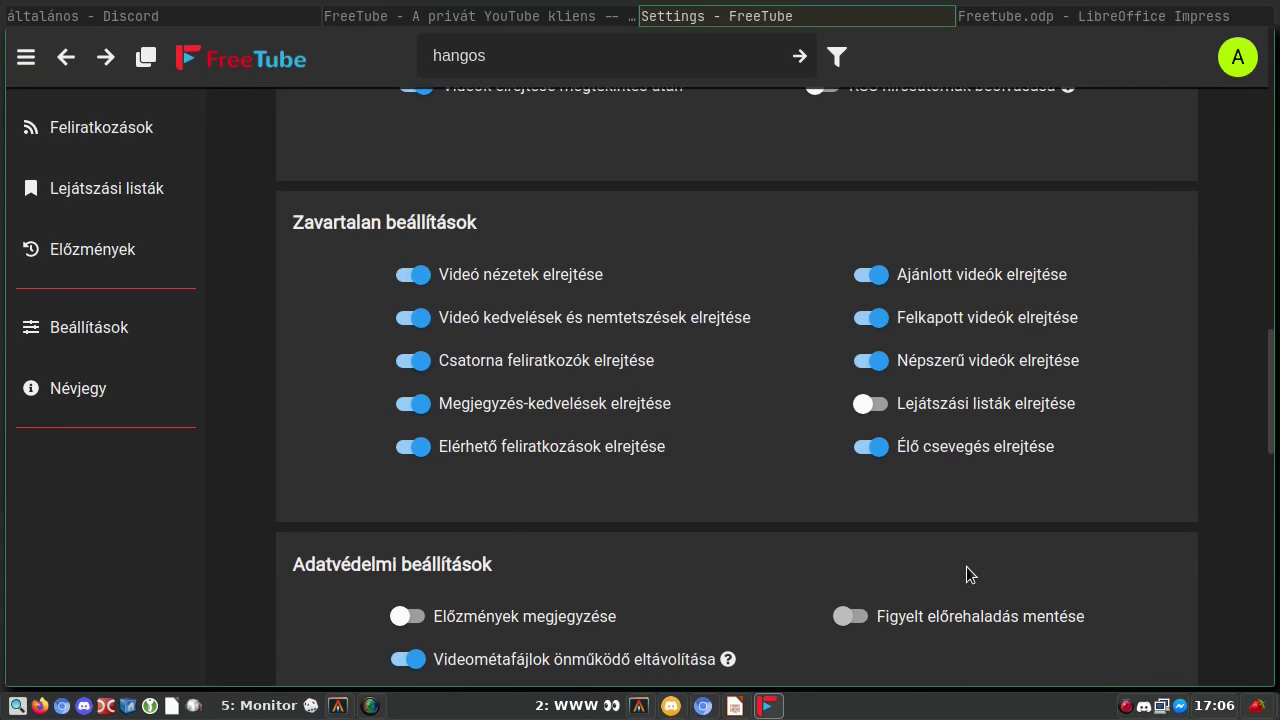
scroll(966, 574, "down", 2)
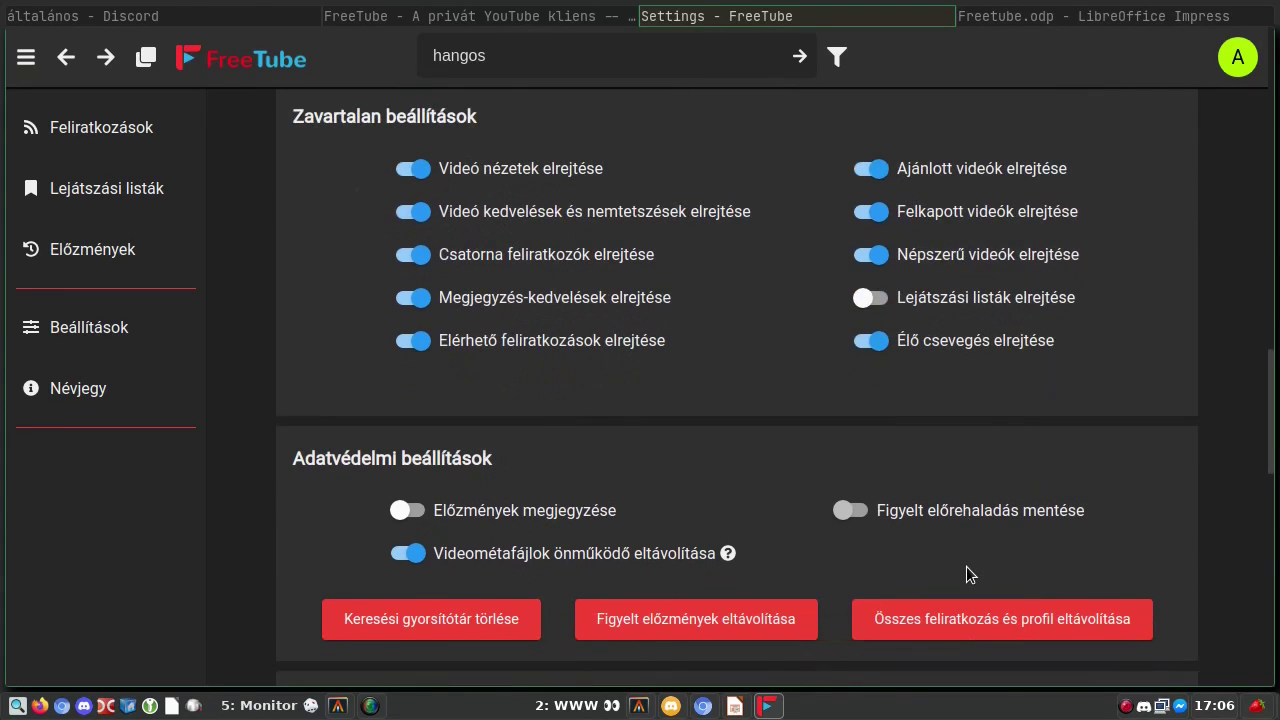
left_click(440, 518)
left_click(390, 622)
left_click(436, 356)
Step: Remove the watch history as well as all subscriptions and profiles in the privacy settings
left_click(696, 623)
left_click(416, 345)
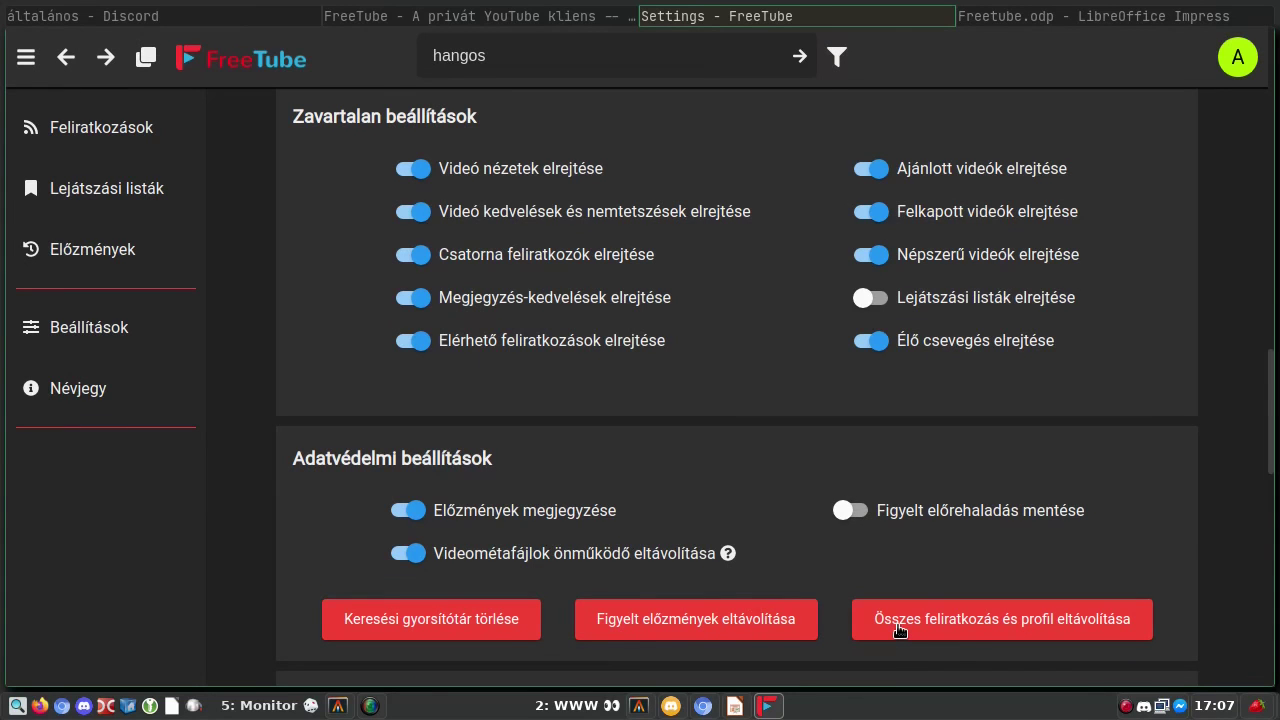
left_click(898, 628)
left_click(447, 352)
Step: Search for the suggested term "hangoskönyv" and open the video "Benedek Elek - Válogatott mesék - 1.rész - Hangoskönyv" from the fetched results
left_click(510, 58)
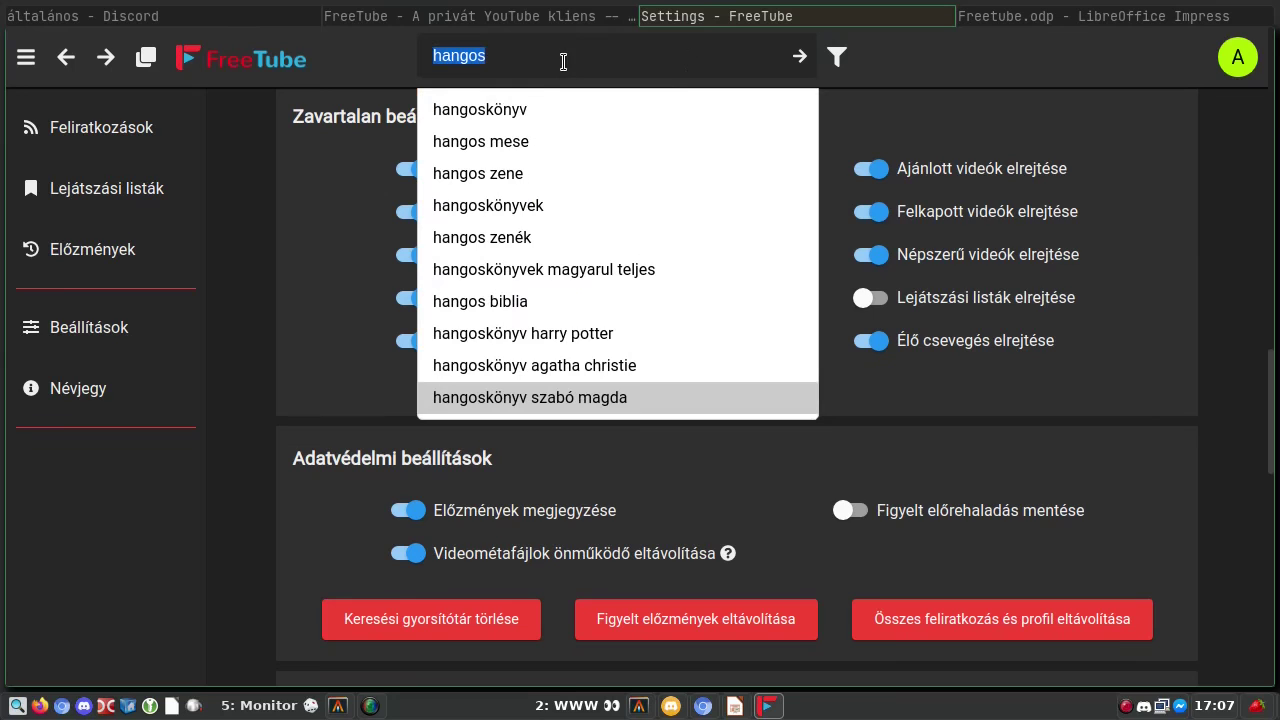
left_click(512, 109)
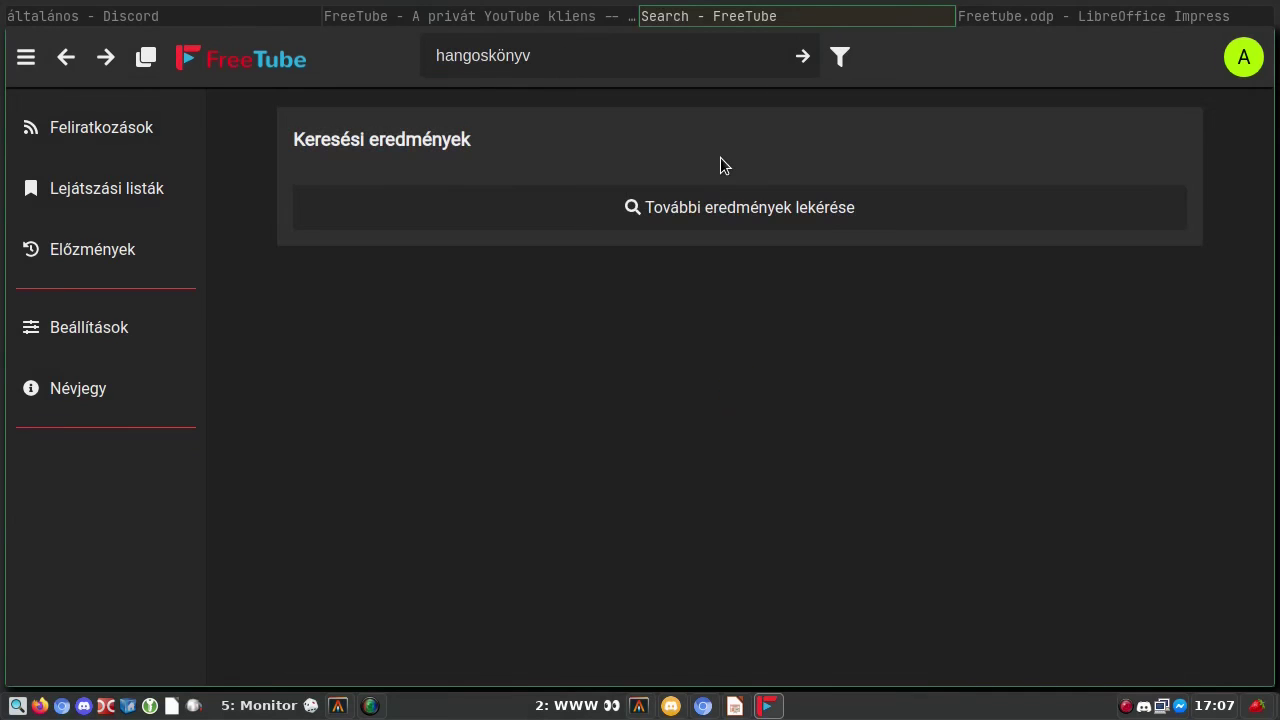
left_click(754, 209)
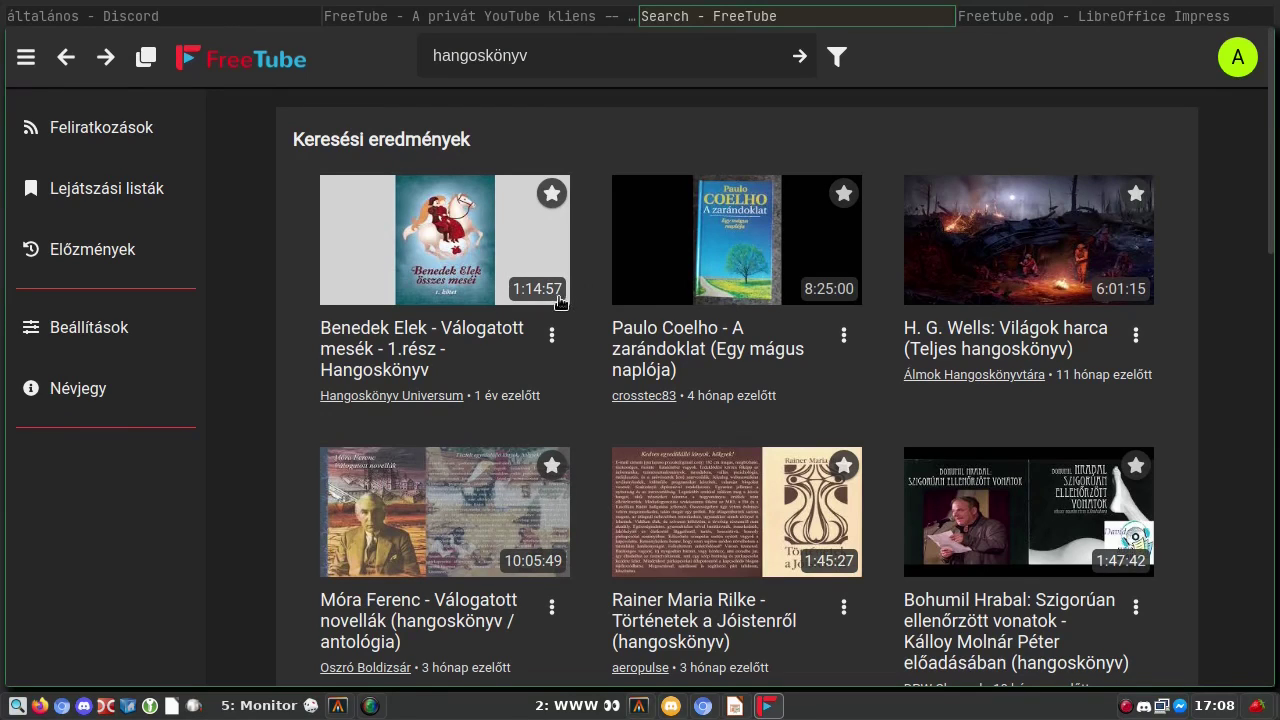
left_click(431, 280)
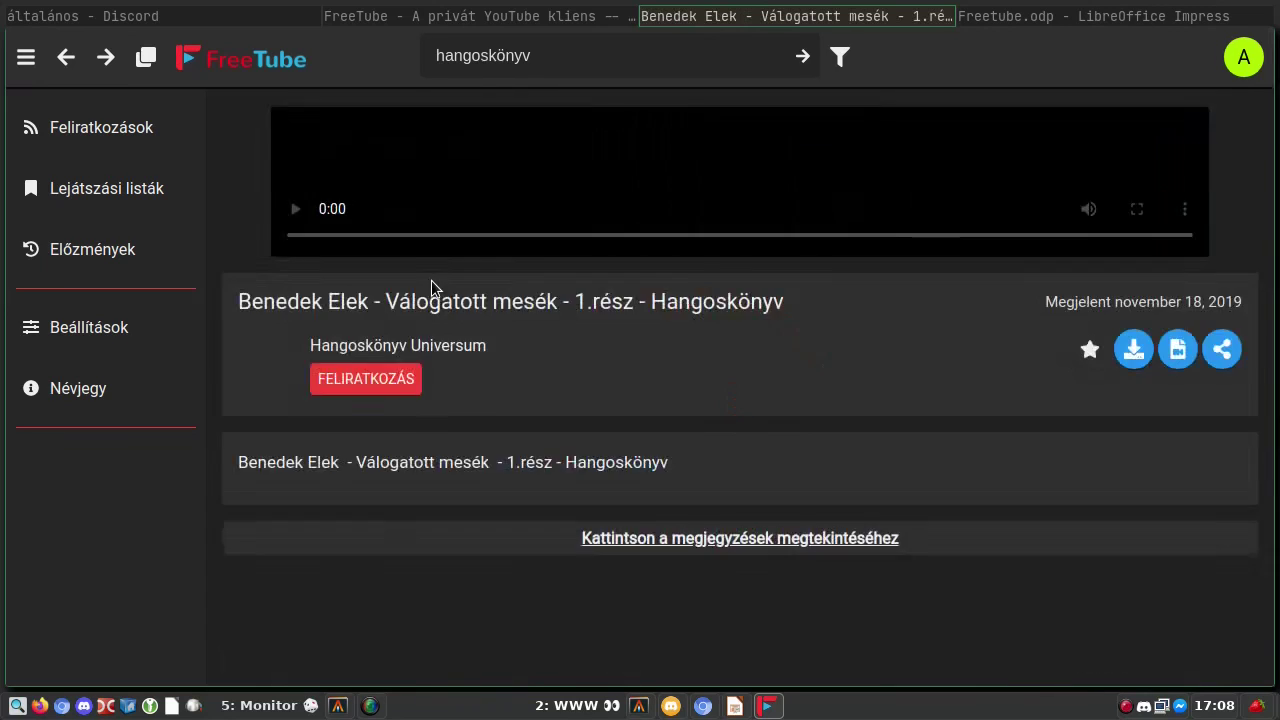
Step: Look over the video's page and show the player in full screen, returning to the normal view
scroll(879, 421, "down", 2)
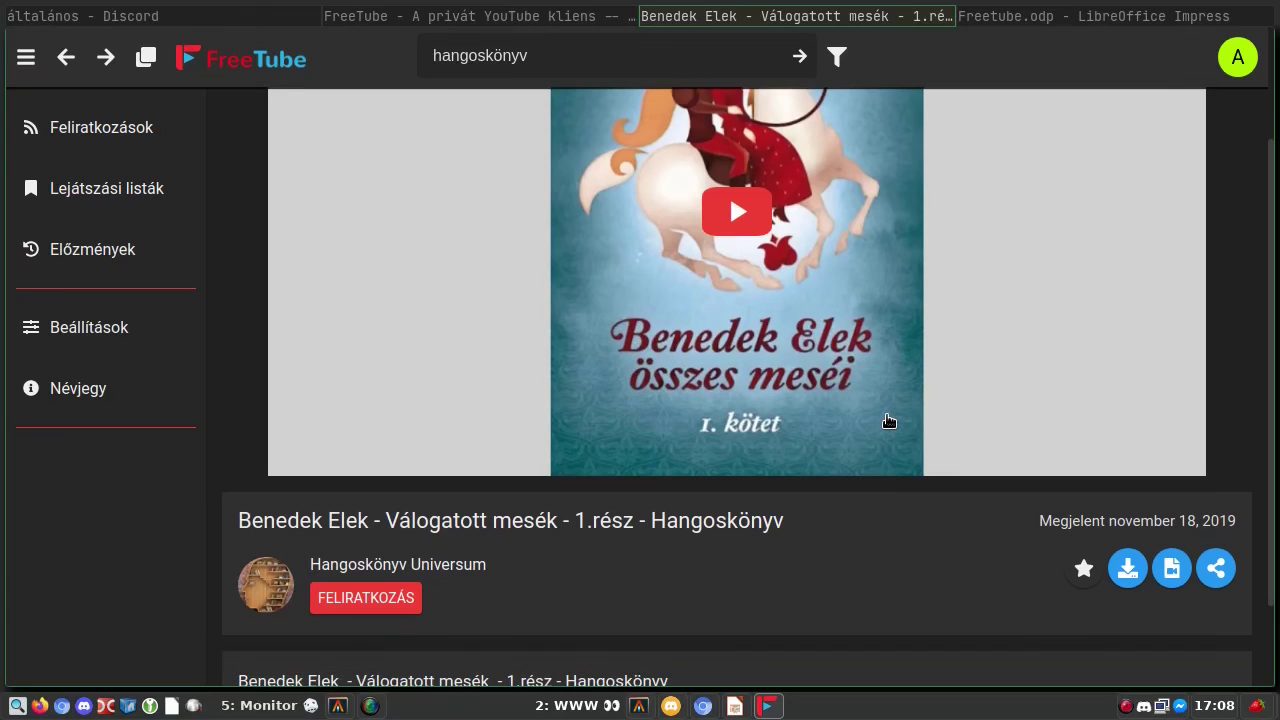
scroll(889, 421, "down", 1)
scroll(886, 423, "up", 3)
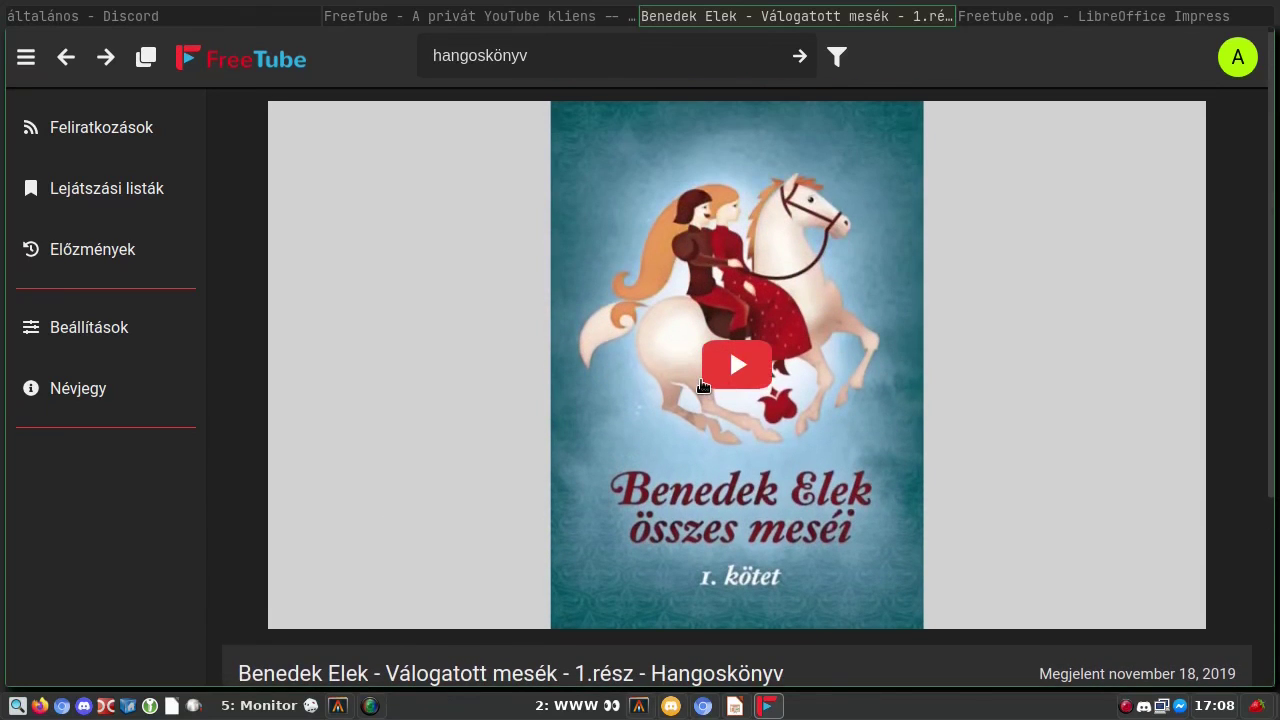
scroll(703, 384, "down", 1)
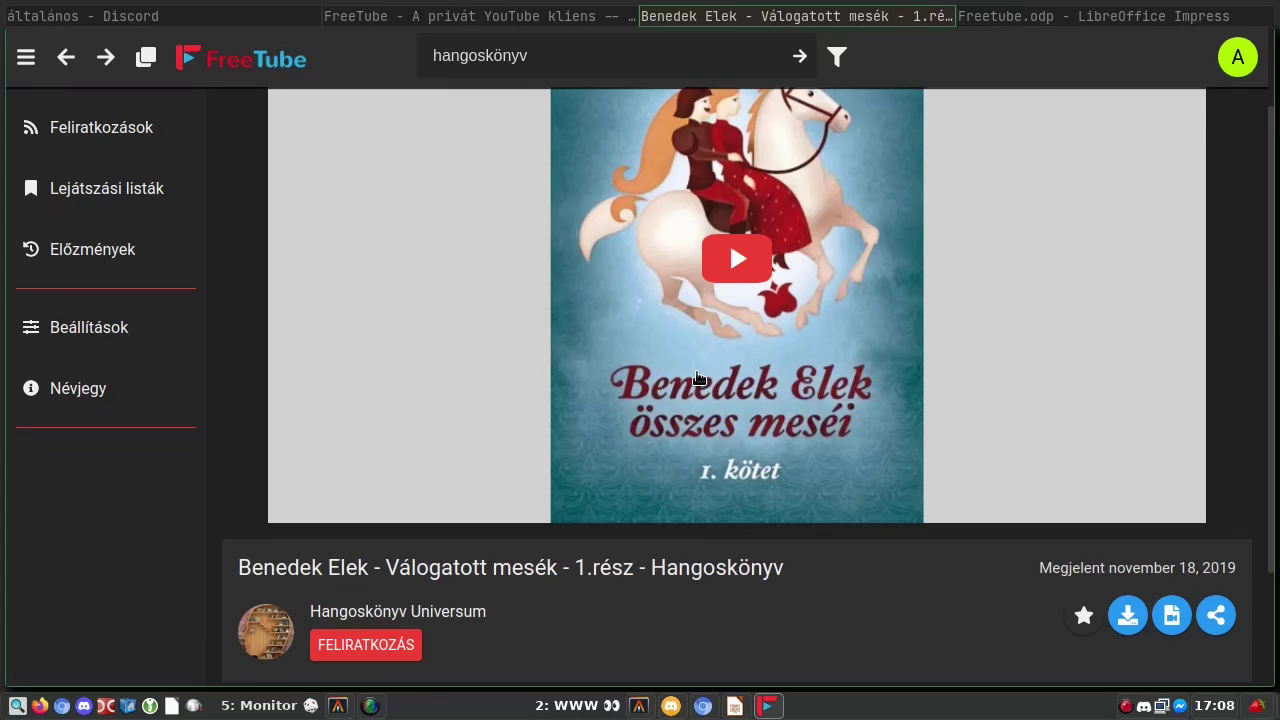
double_click(728, 374)
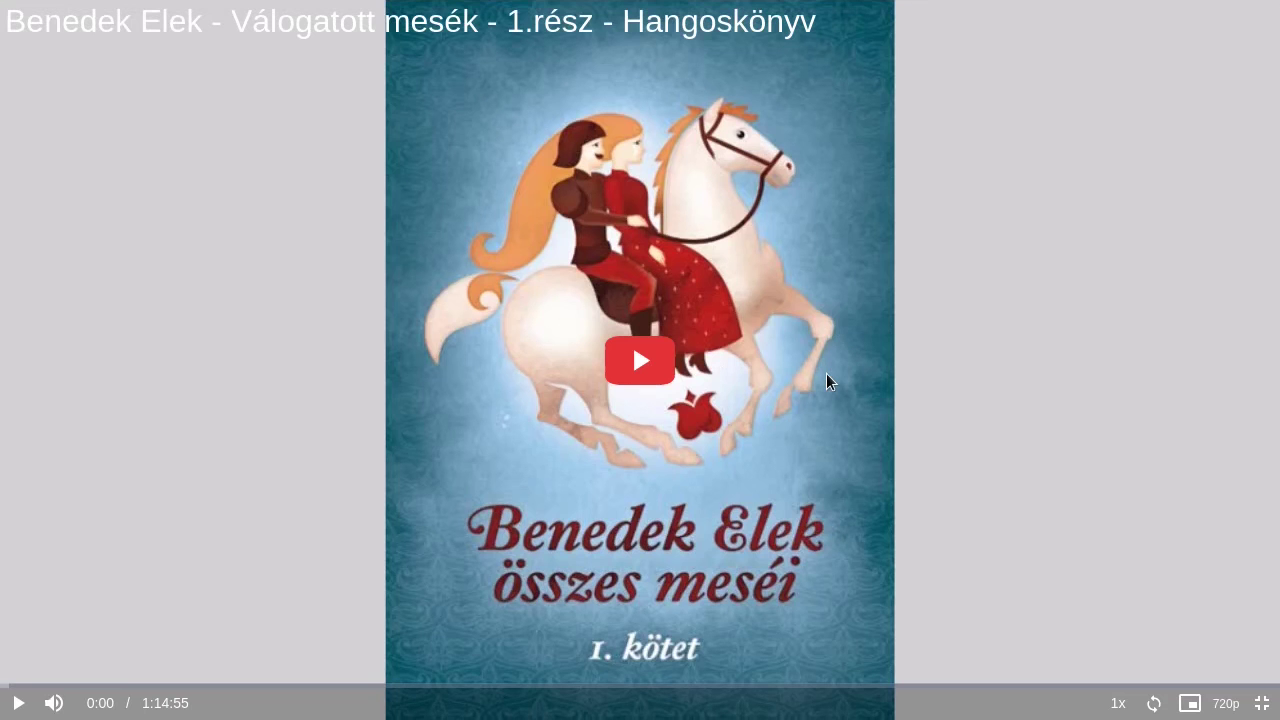
double_click(772, 379)
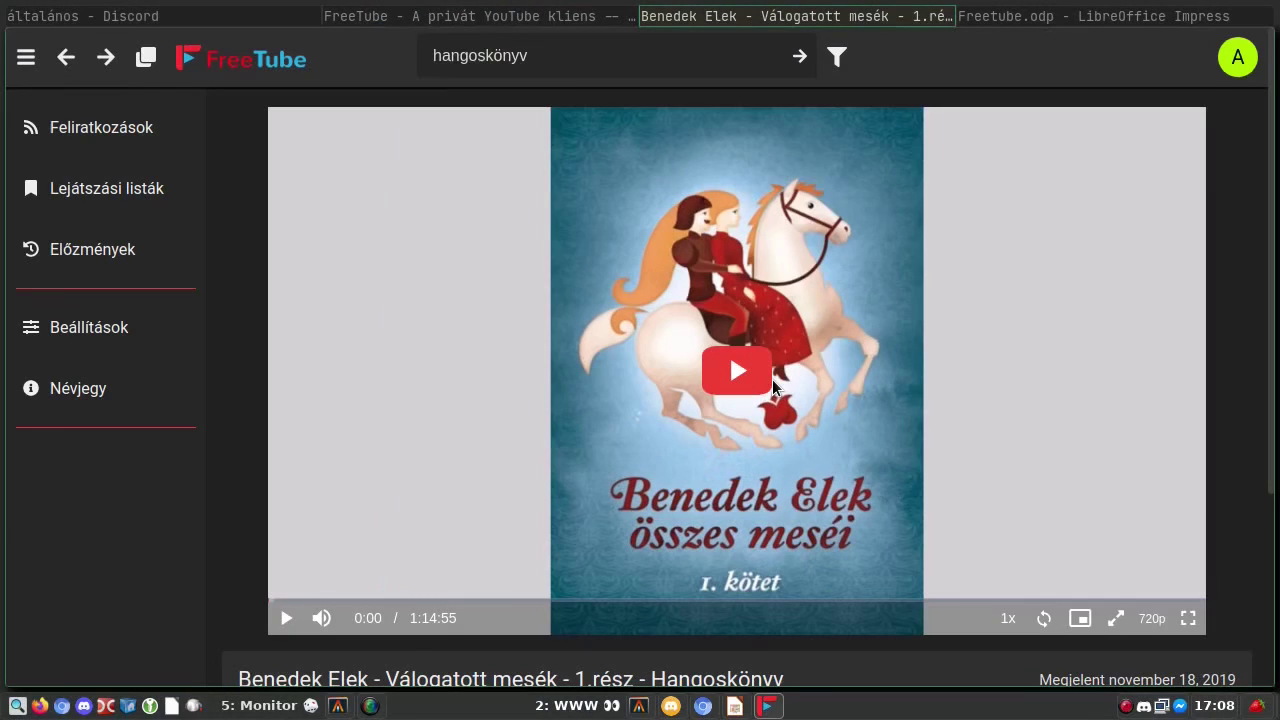